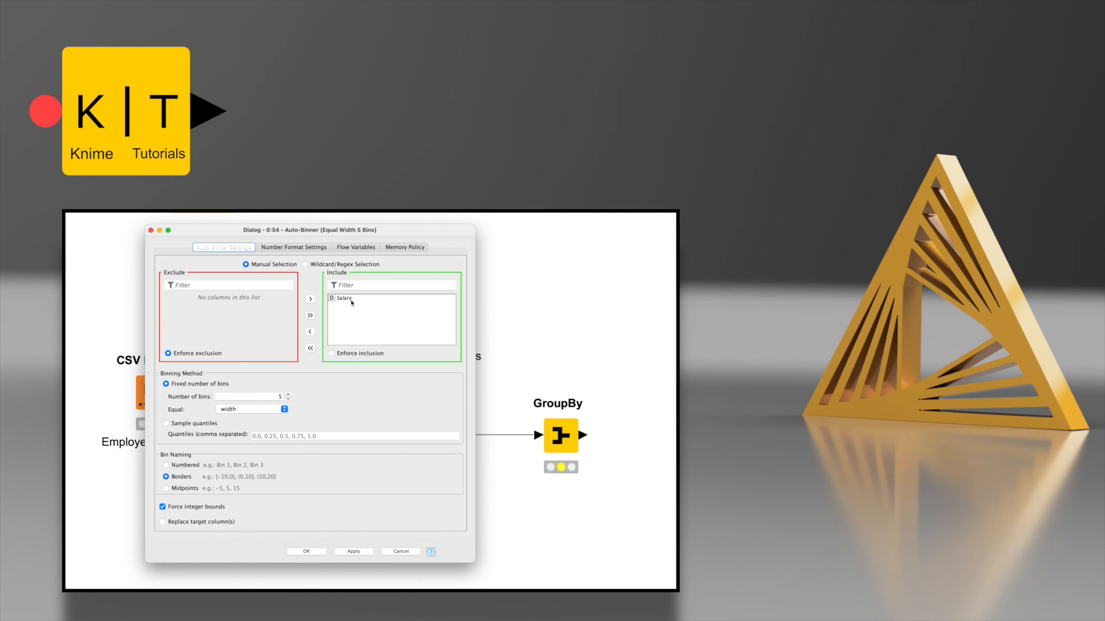
Confirm the Auto-Binner configuration with equal-width binning for the Salary column, run the node and view its binned data
click(250, 413)
click(250, 414)
click(306, 553)
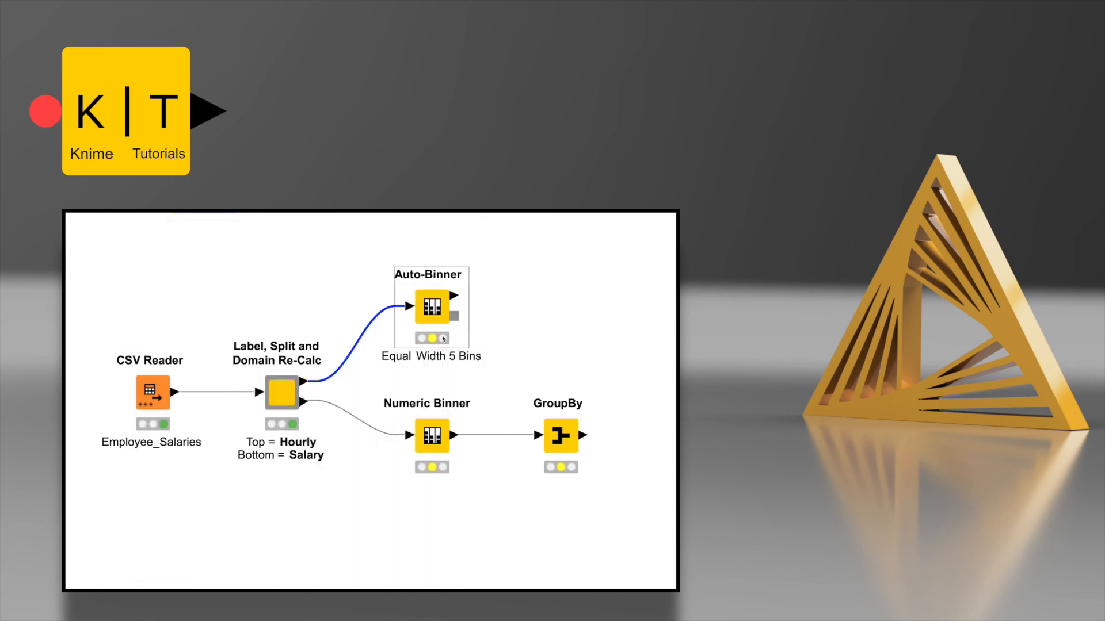
right_click(424, 327)
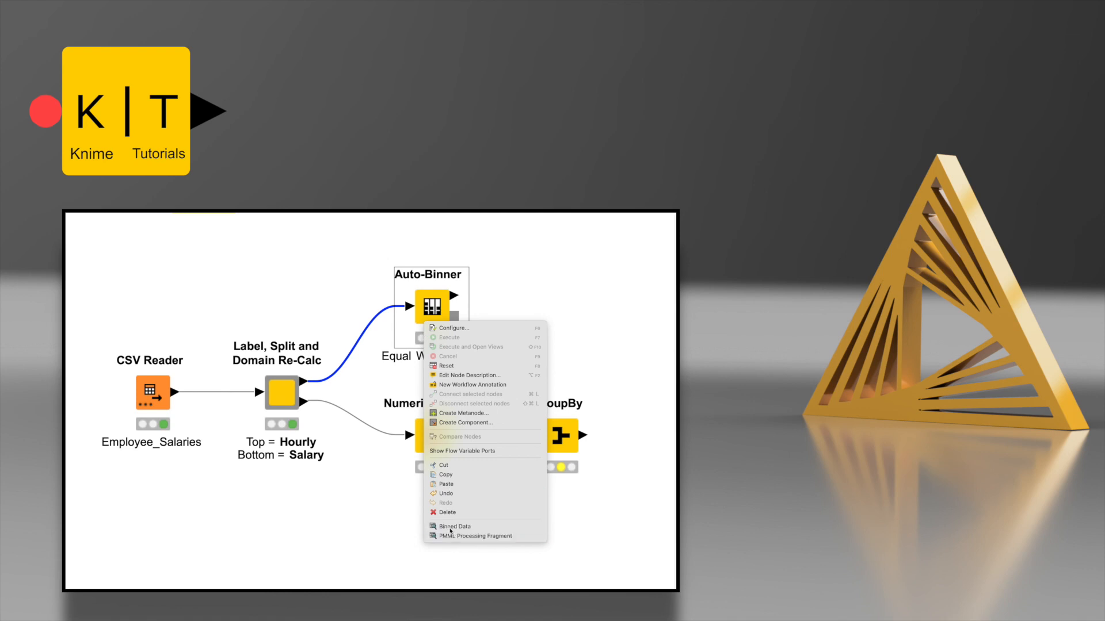
click(448, 526)
scroll(433, 336, down, 15)
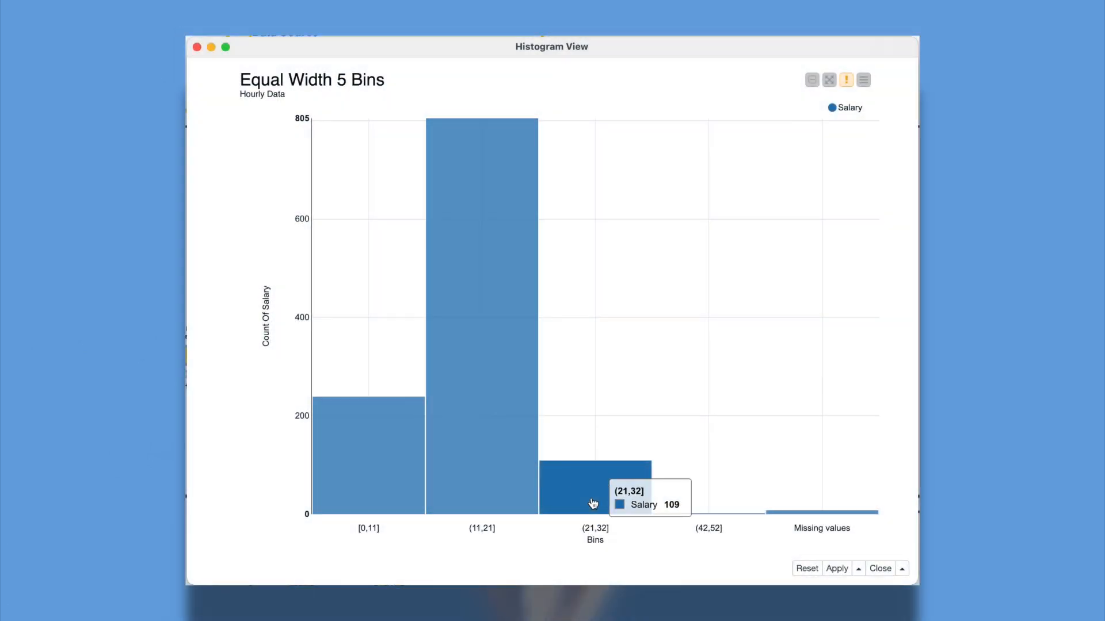
Inspect the (21,32], Missing values and [0,11] bars in the Equal Width 5 Bins histogram of the hourly data
click(592, 504)
click(814, 516)
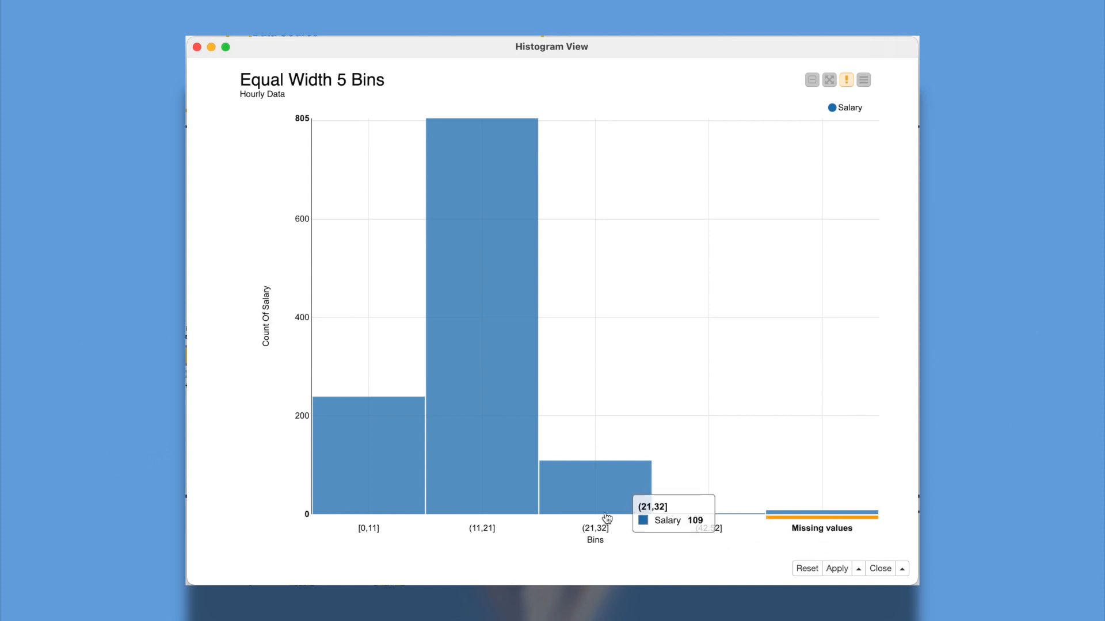
click(366, 484)
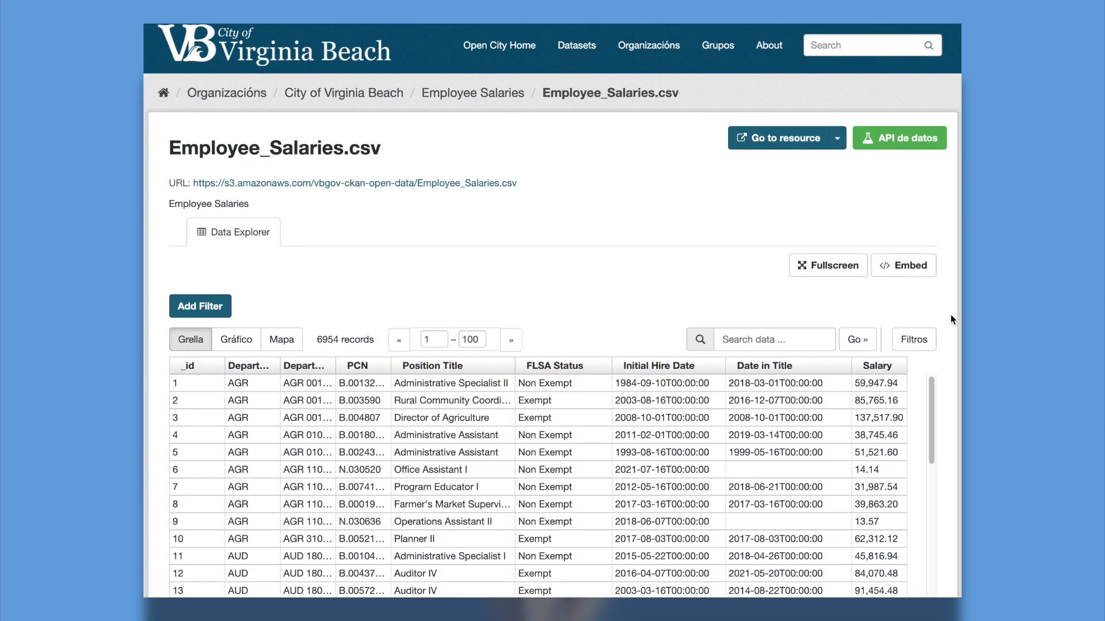
Look through the Employee_Salaries.csv records in the open-data site's data explorer
scroll(950, 320, down, 4)
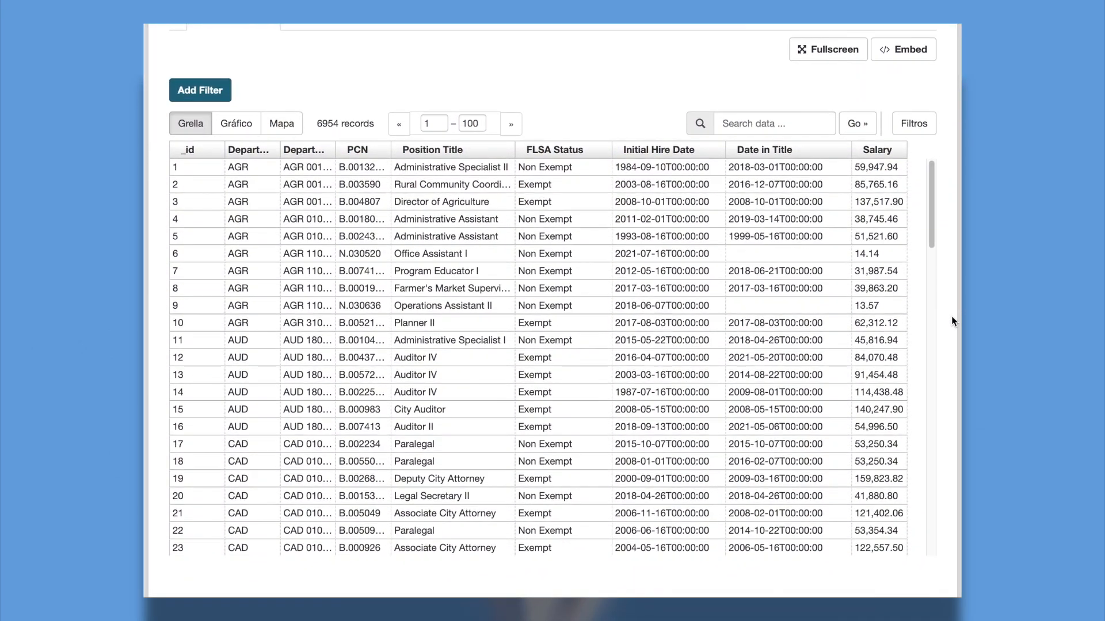
scroll(739, 286, down, 4)
scroll(739, 285, down, 10)
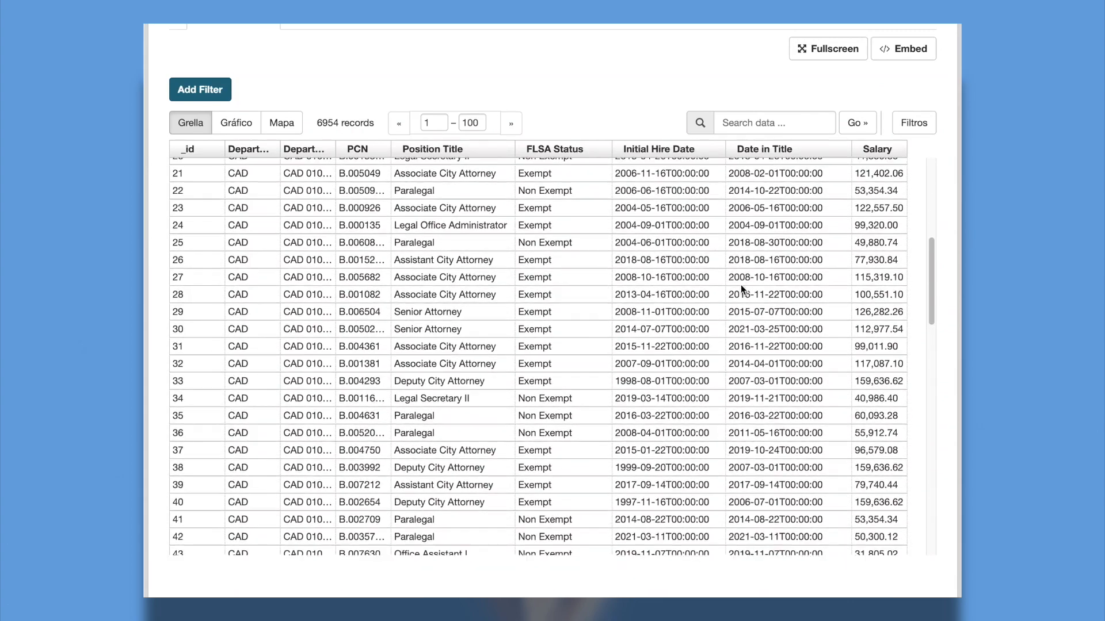
scroll(743, 289, down, 8)
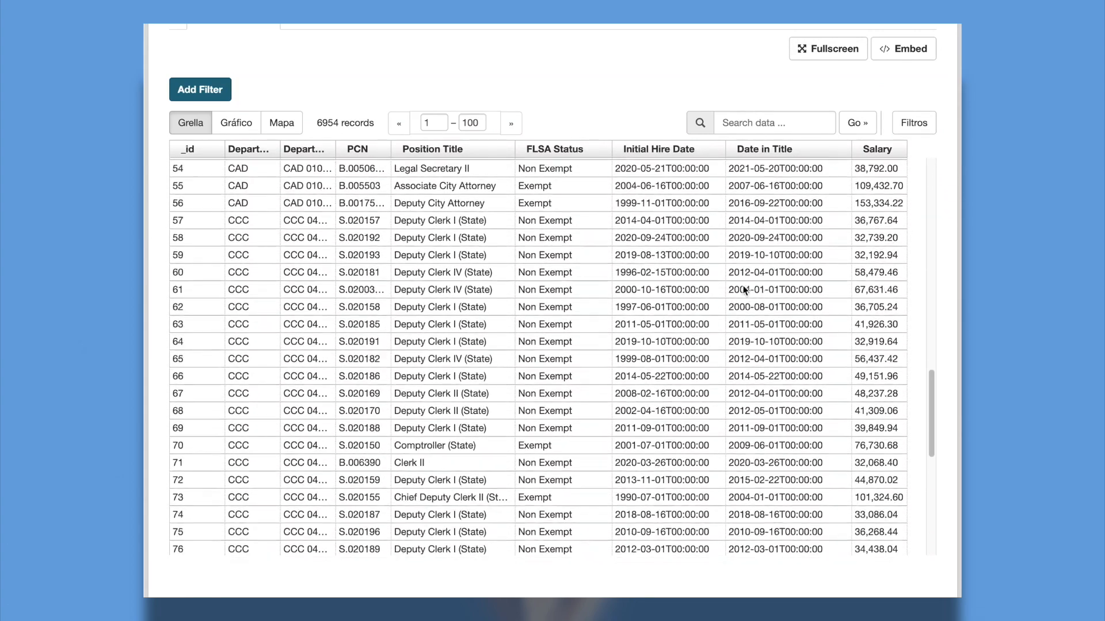
scroll(743, 289, down, 4)
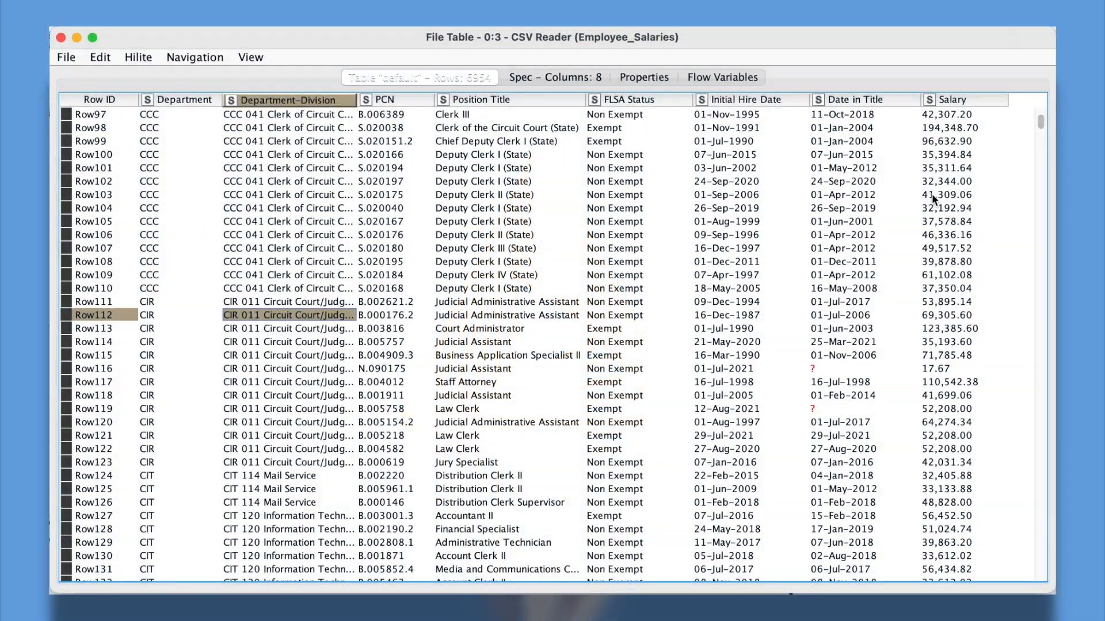
Examine the CSV Reader's file table for hourly versus annual pay in the Salary column, plus the Position Title and Department-Division values
click(932, 194)
click(944, 215)
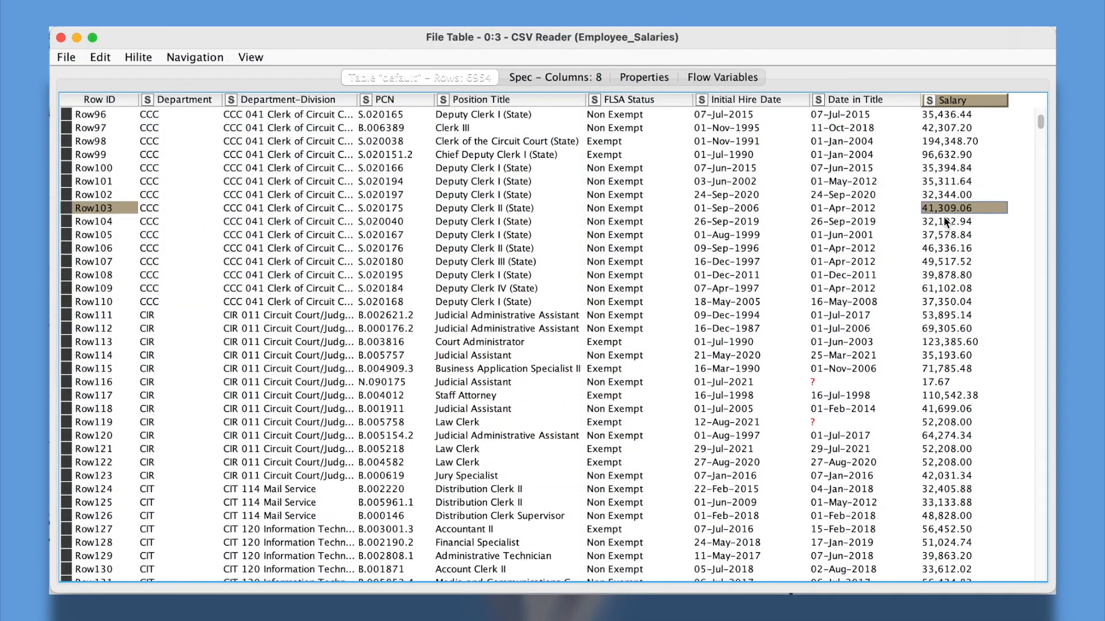
scroll(944, 216, down, 20)
scroll(942, 217, down, 20)
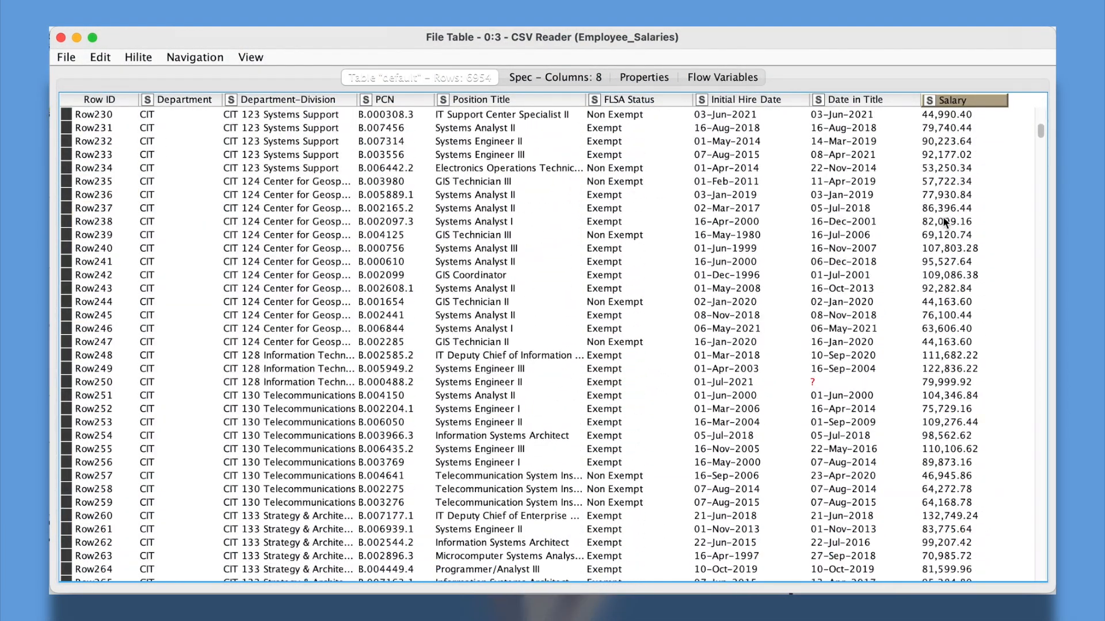
drag(932, 302, 940, 434)
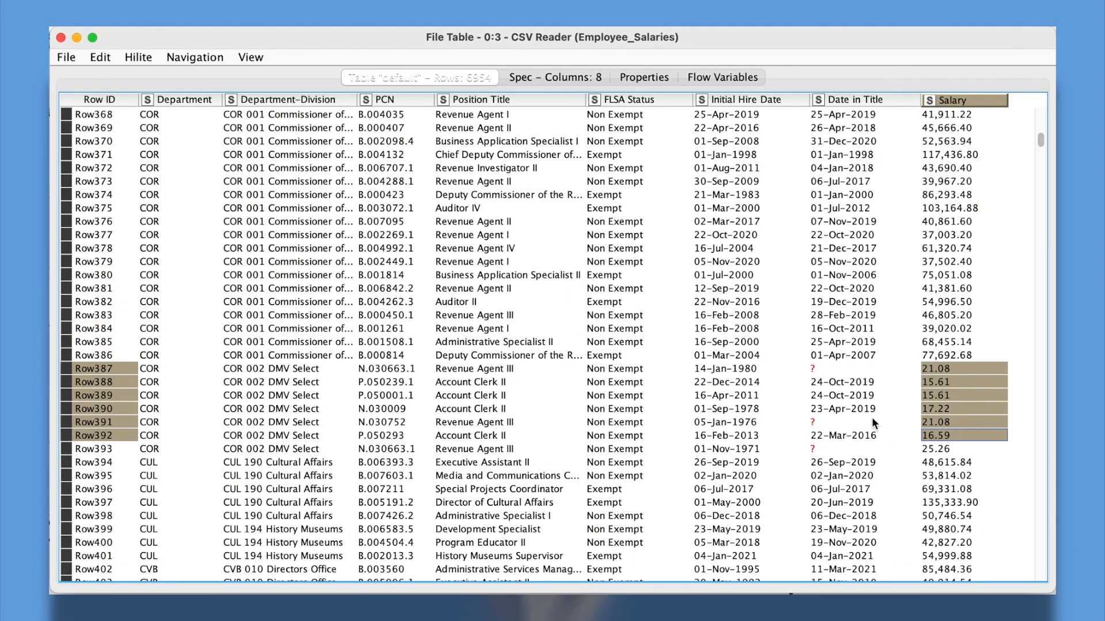
drag(481, 119, 515, 422)
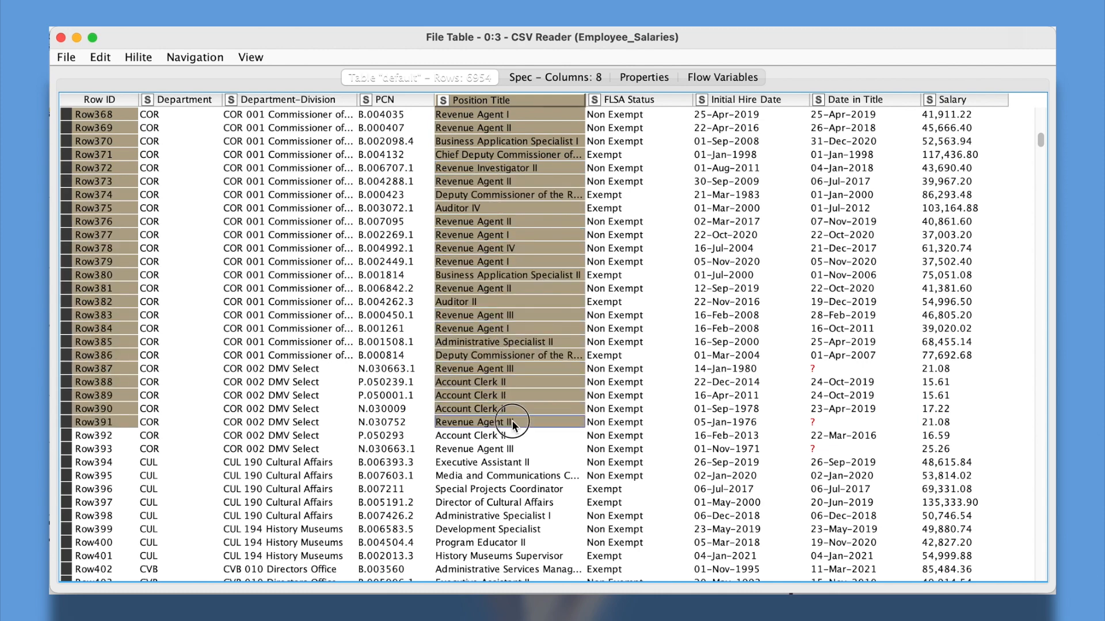
drag(278, 123, 278, 370)
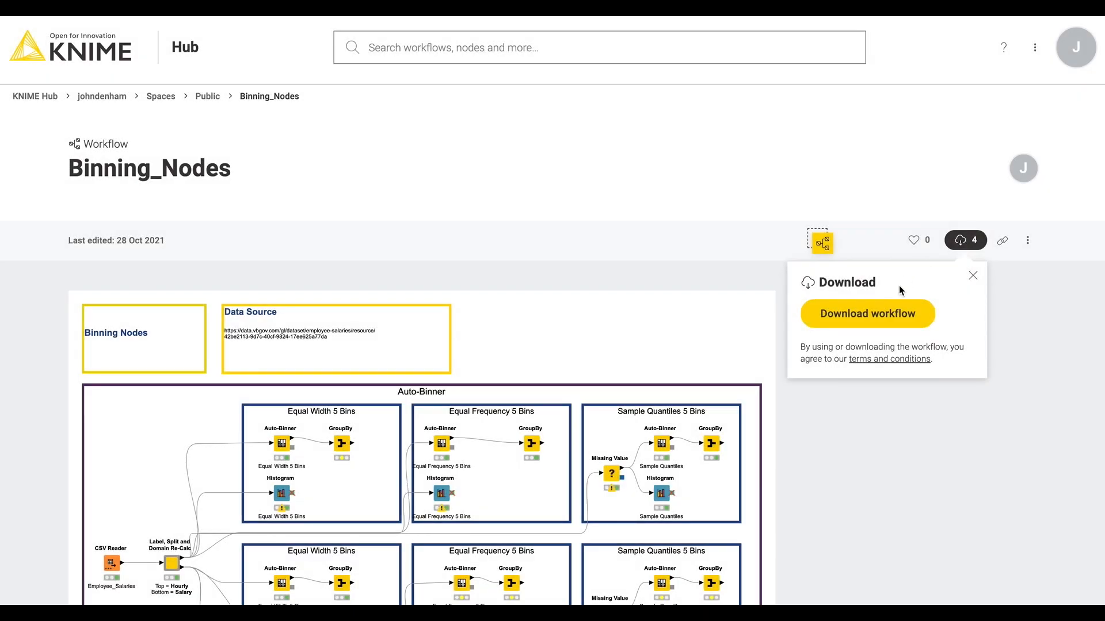
Download the Binning_Nodes workflow from KNIME Hub and switch to it in KNIME
click(892, 324)
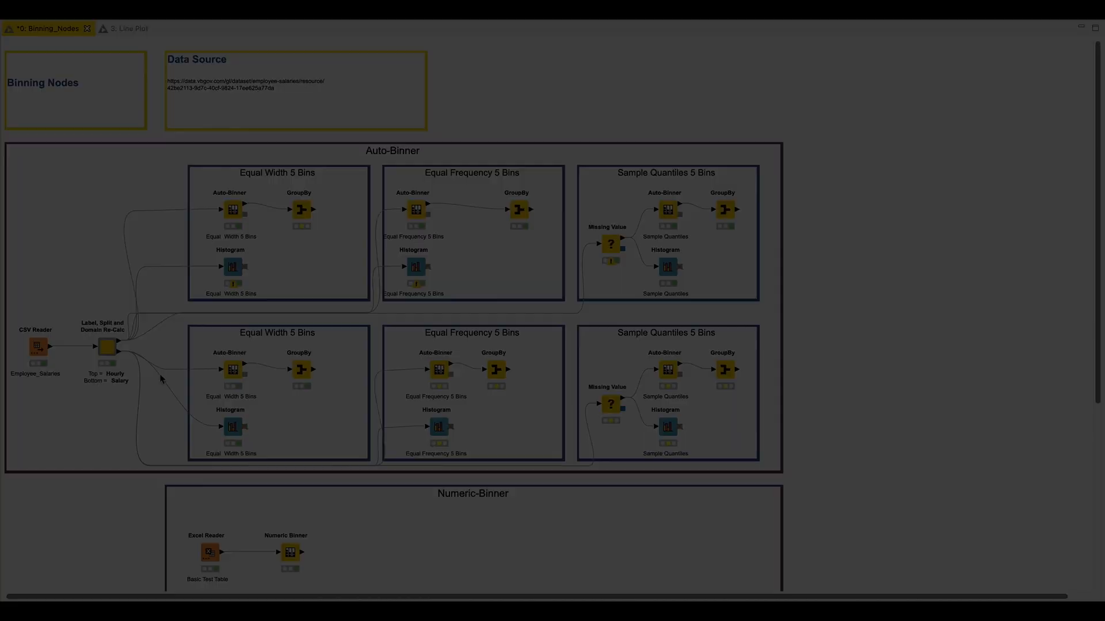
click(94, 510)
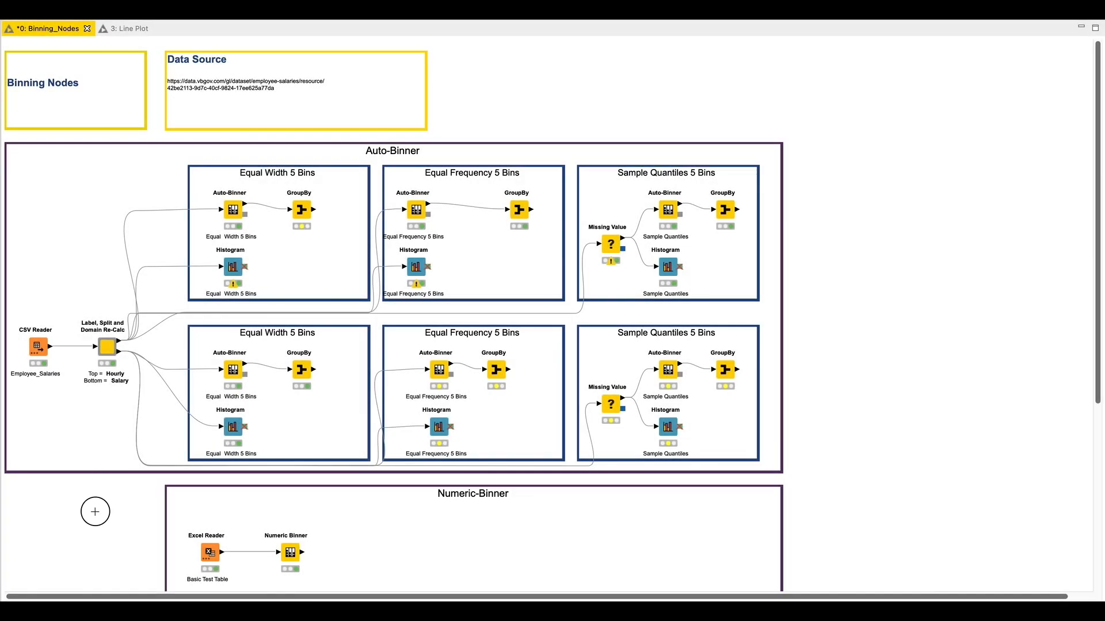
Open the Label, Split and Domain Re-Calc component and review the Nominal Value Row Splitter's settings without changing them
double_click(108, 347)
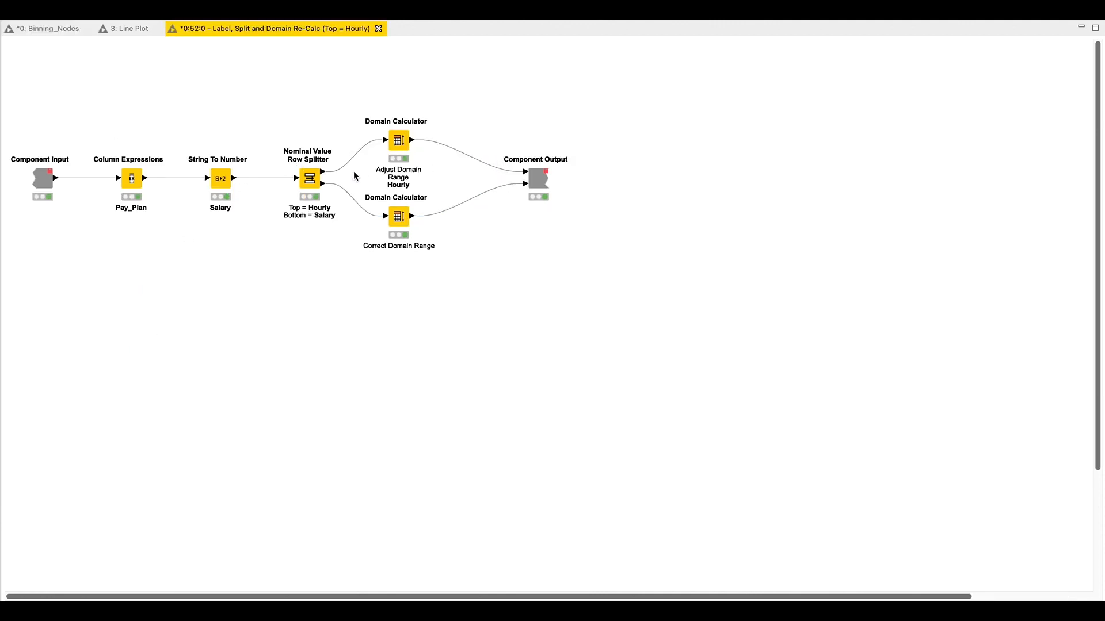
double_click(315, 179)
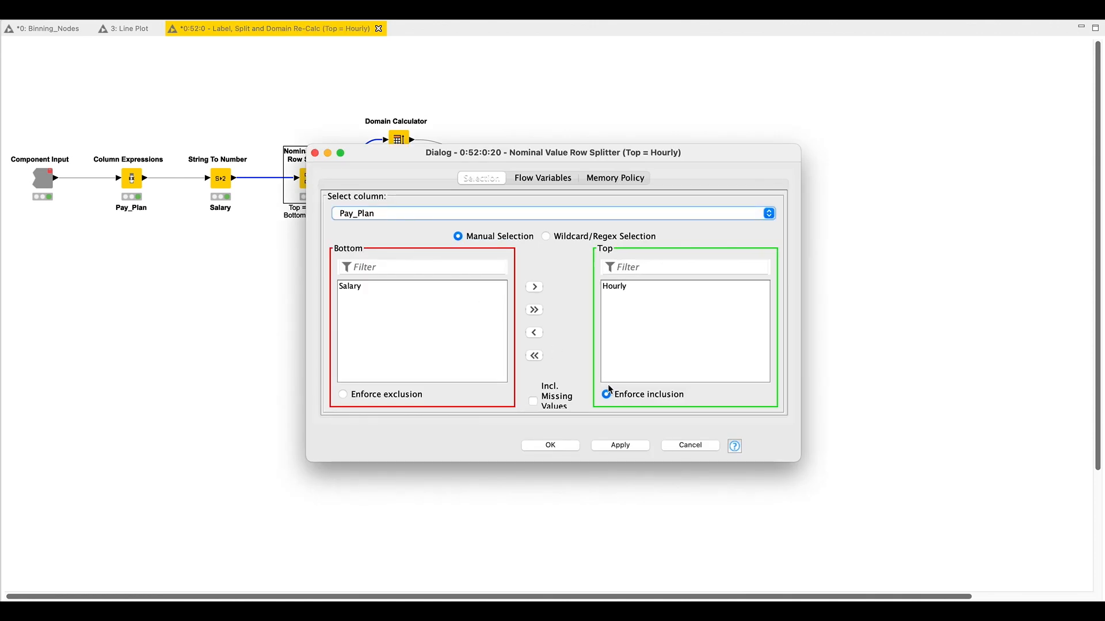
click(677, 446)
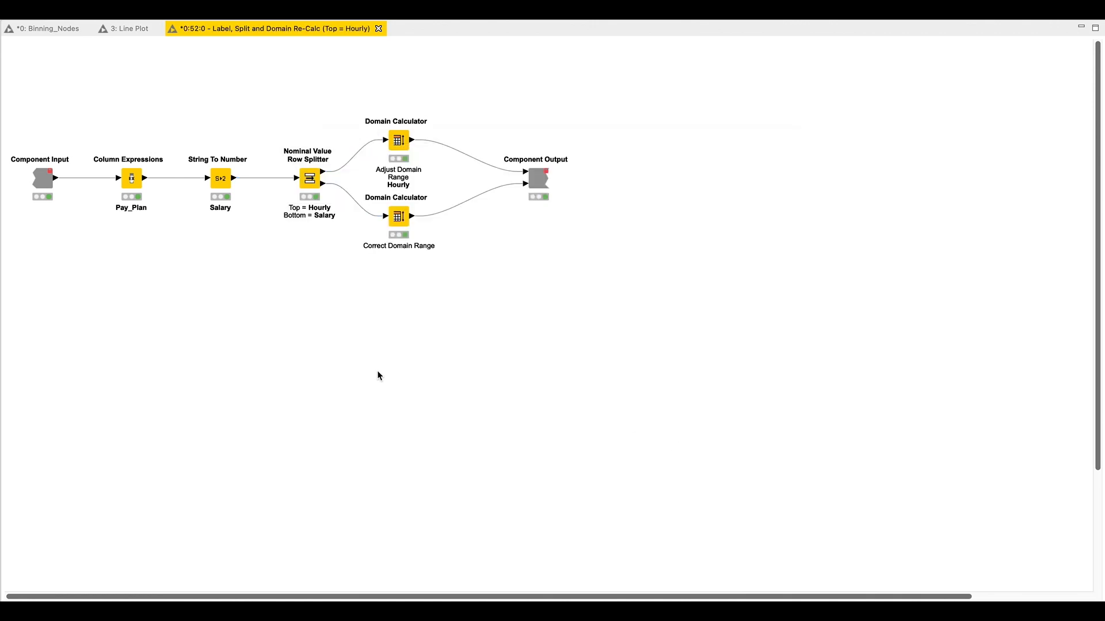
right_click(309, 180)
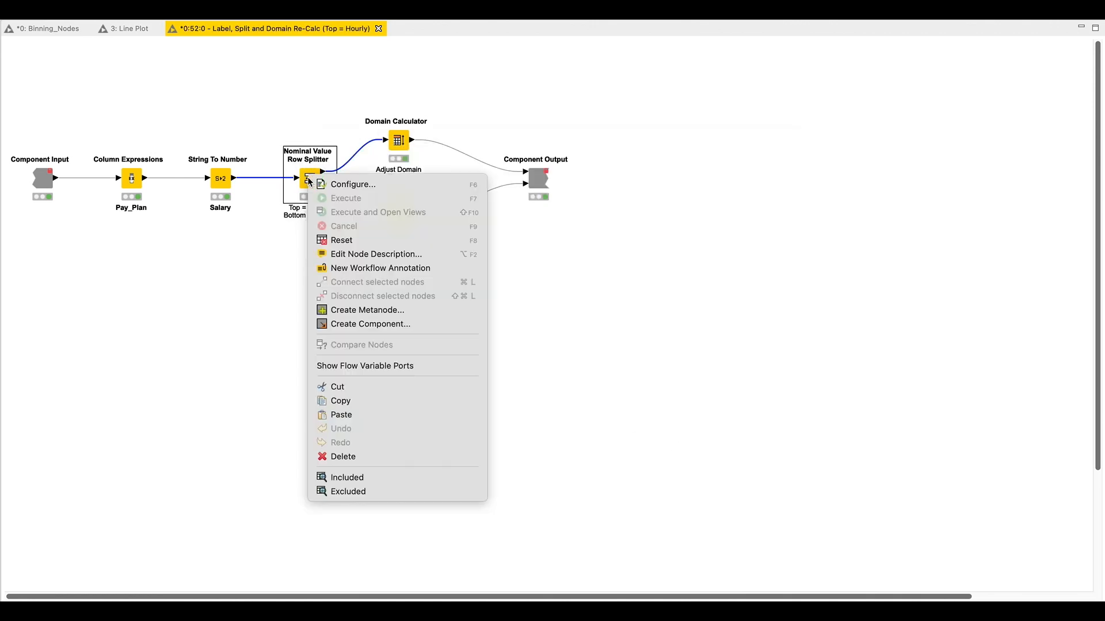
click(261, 237)
Review the column settings of the Domain Calculator on the Hourly branch and accept them as they are
click(406, 147)
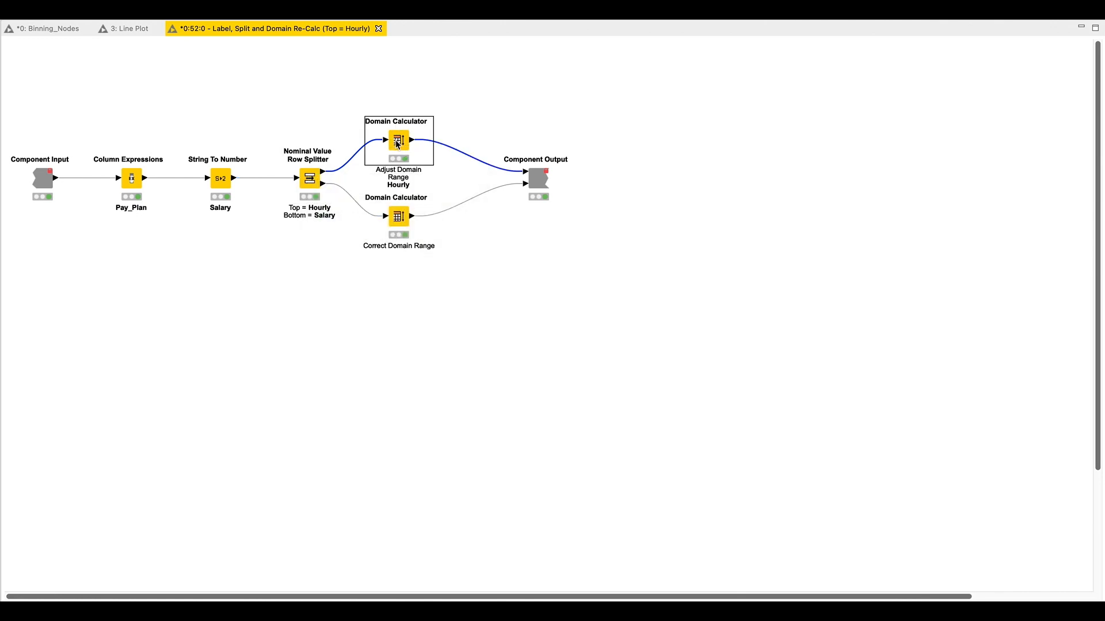
double_click(397, 144)
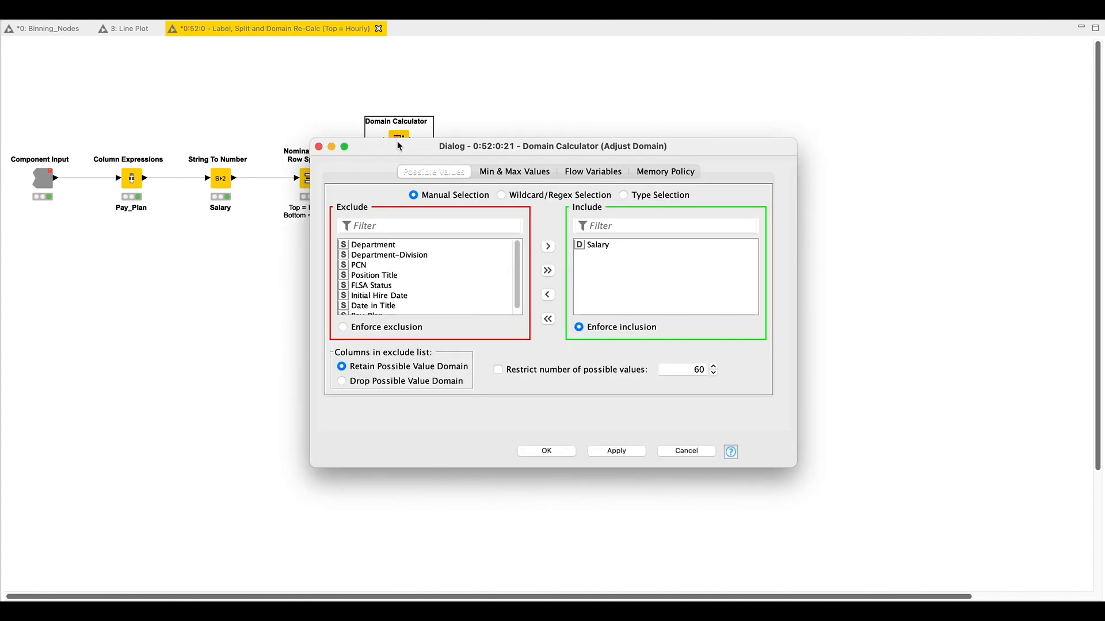
drag(425, 147, 667, 133)
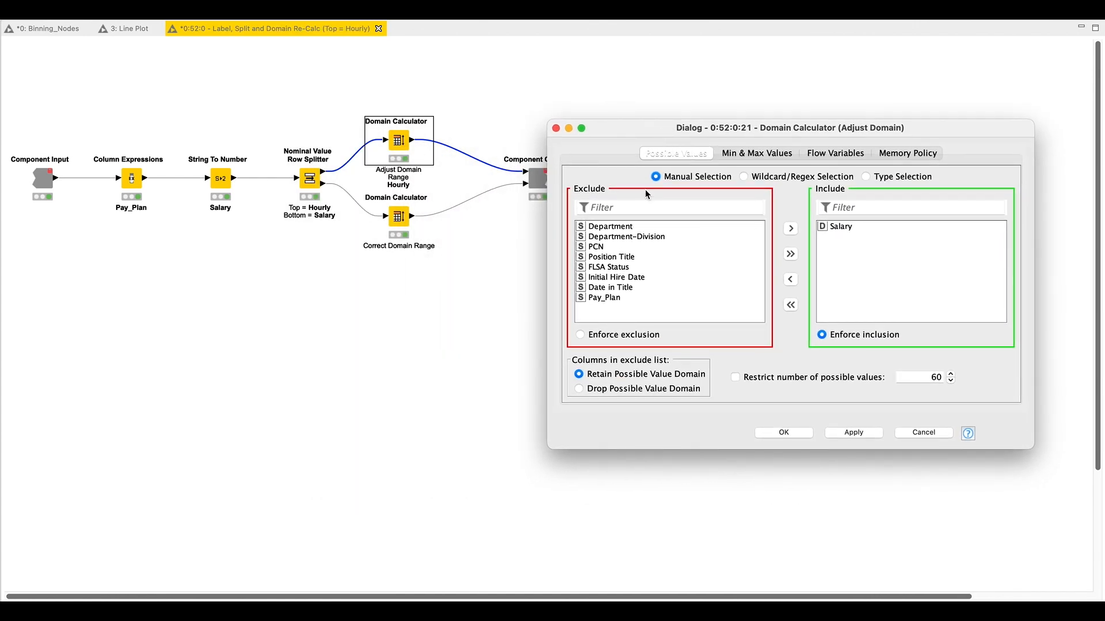
click(788, 432)
click(495, 215)
Inspect the Salary column's lower and upper bounds in the Hourly Domain Calculator's output specification, widening the bound columns, then close the output
right_click(404, 141)
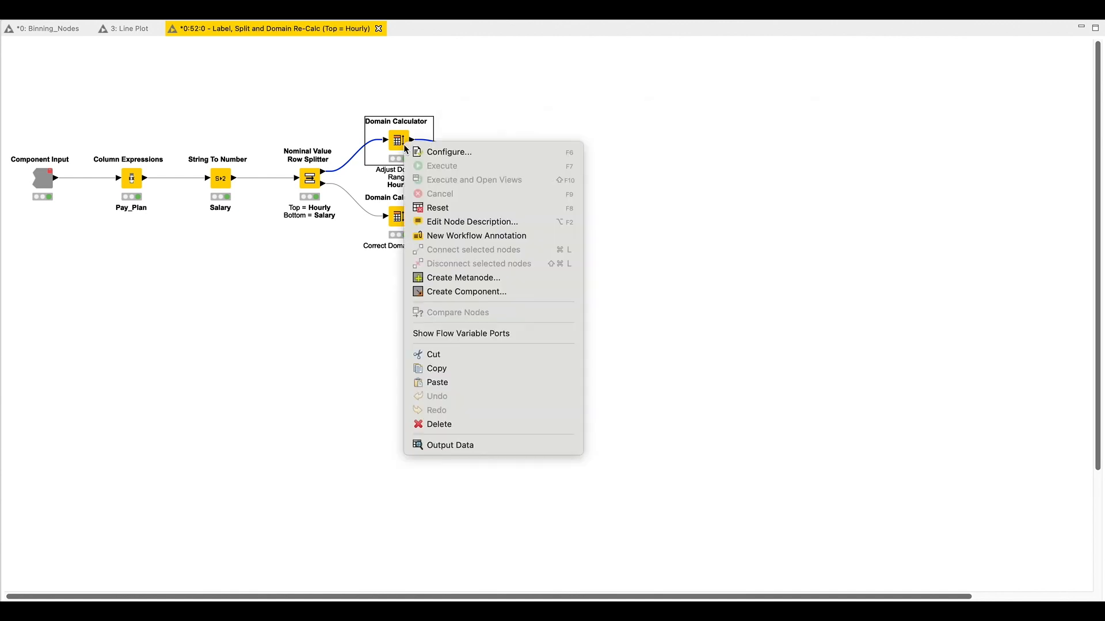
click(447, 448)
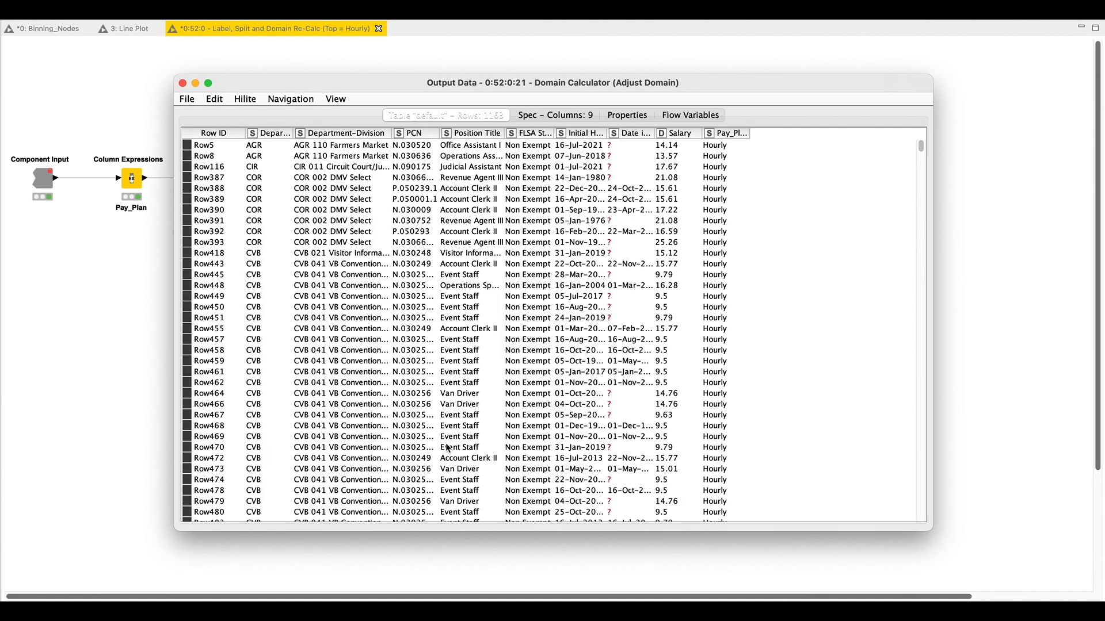
click(576, 114)
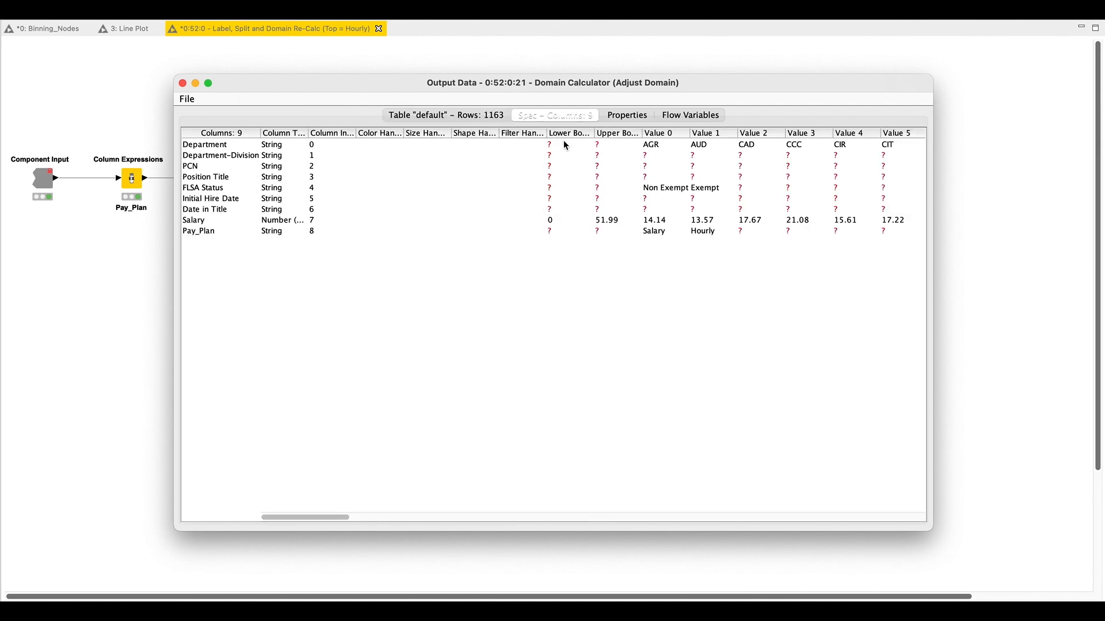
drag(594, 133, 672, 136)
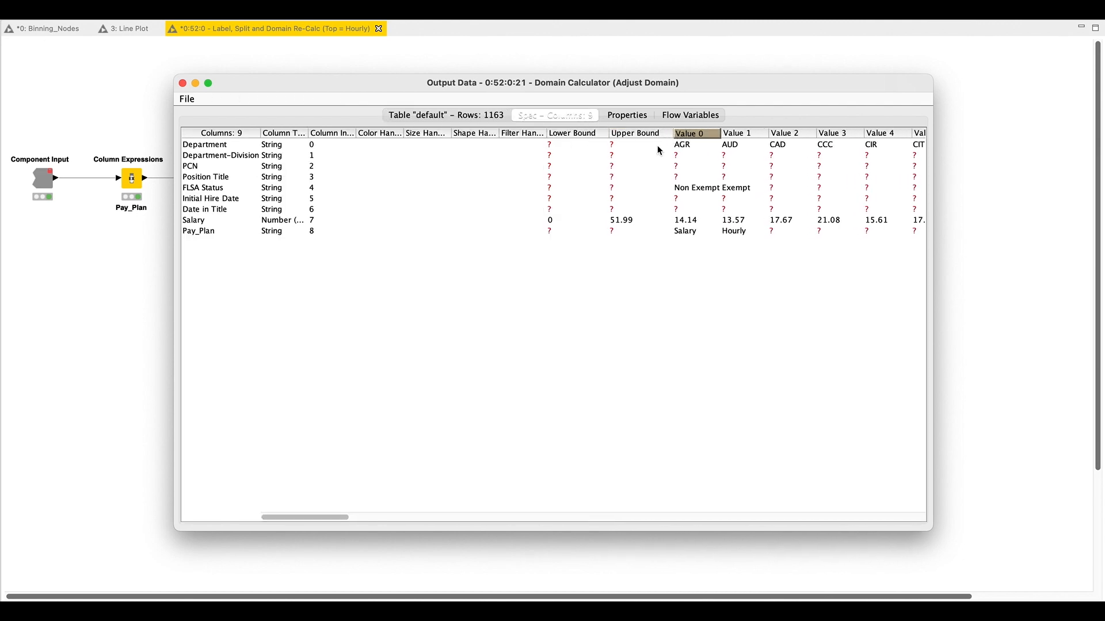
click(217, 220)
click(543, 222)
click(636, 221)
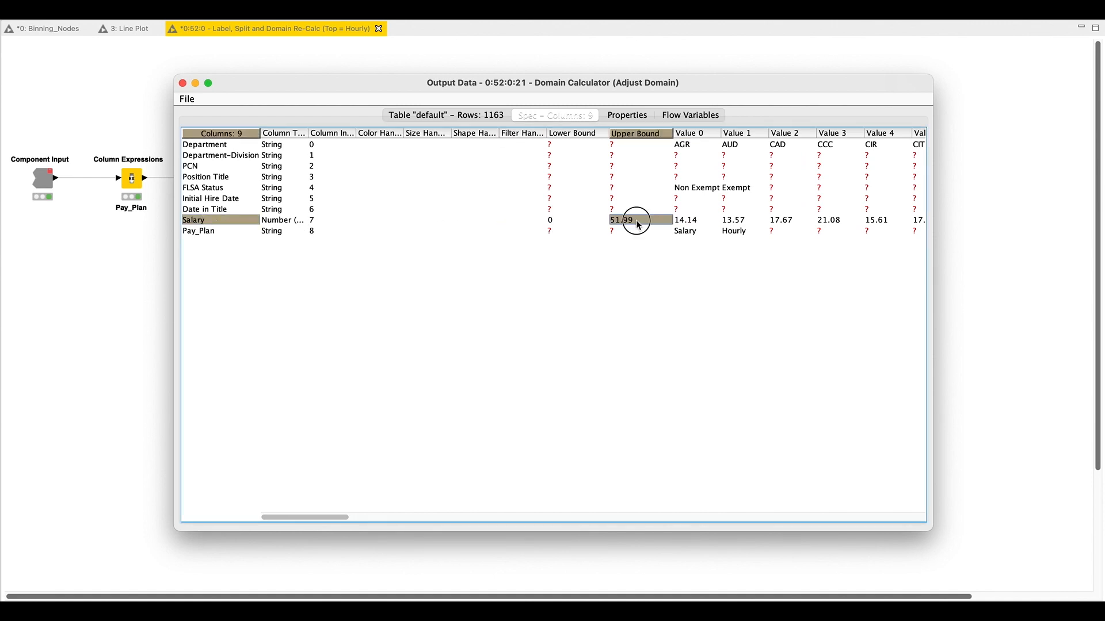
click(182, 83)
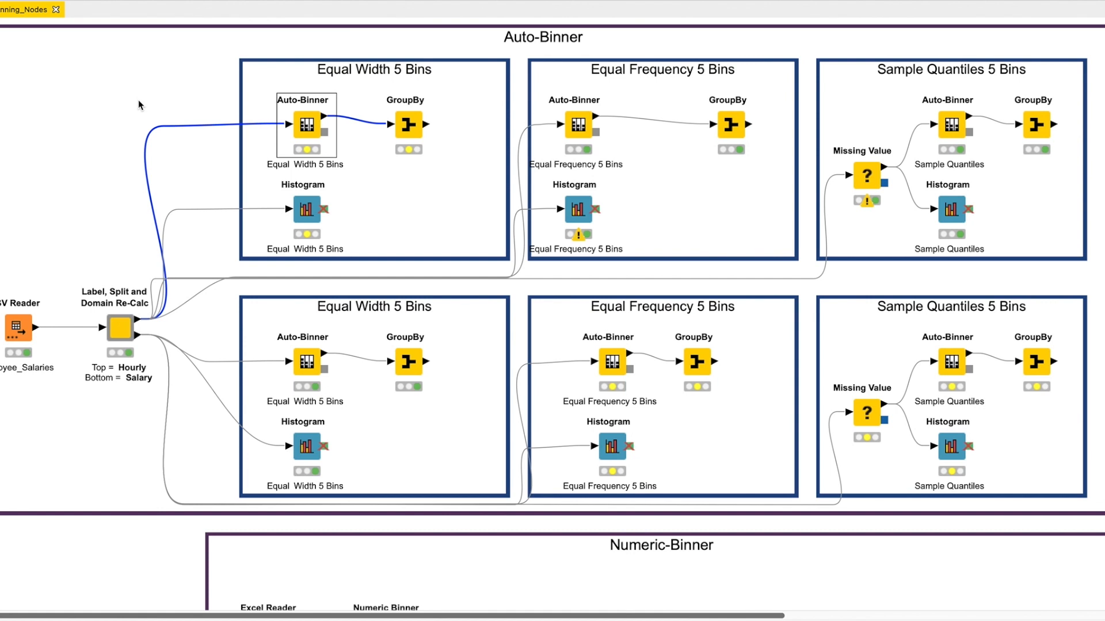
Open the configuration of the Auto-Binner node in the Hourly branch's Equal Width 5 Bins group
double_click(303, 128)
drag(409, 47, 414, 50)
click(627, 168)
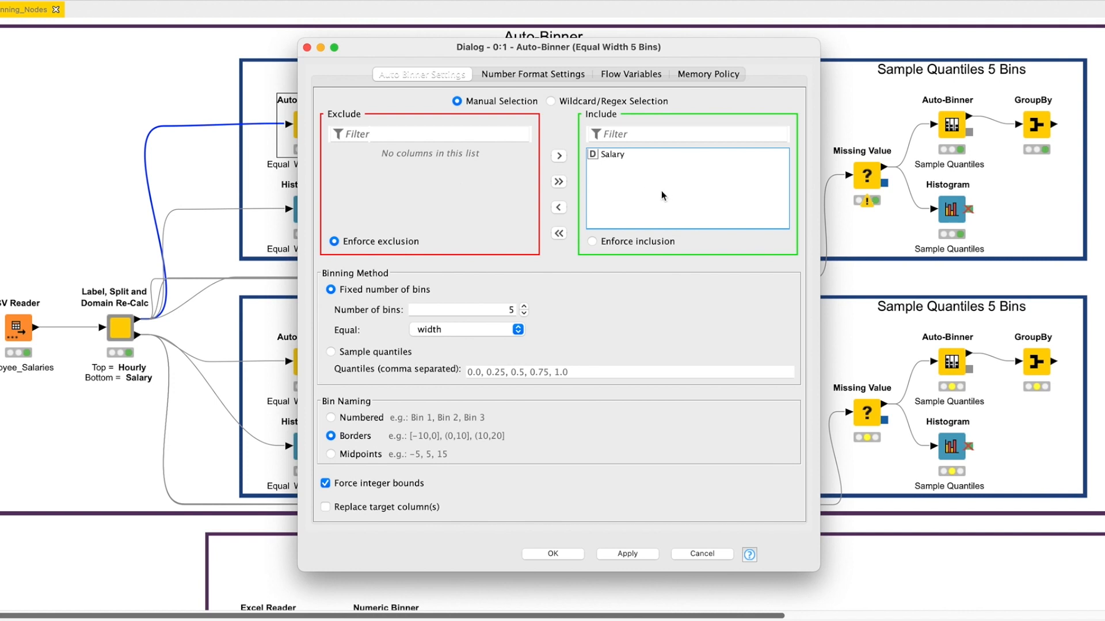
Move the Salary column to the excluded columns and return it to the included ones
click(593, 156)
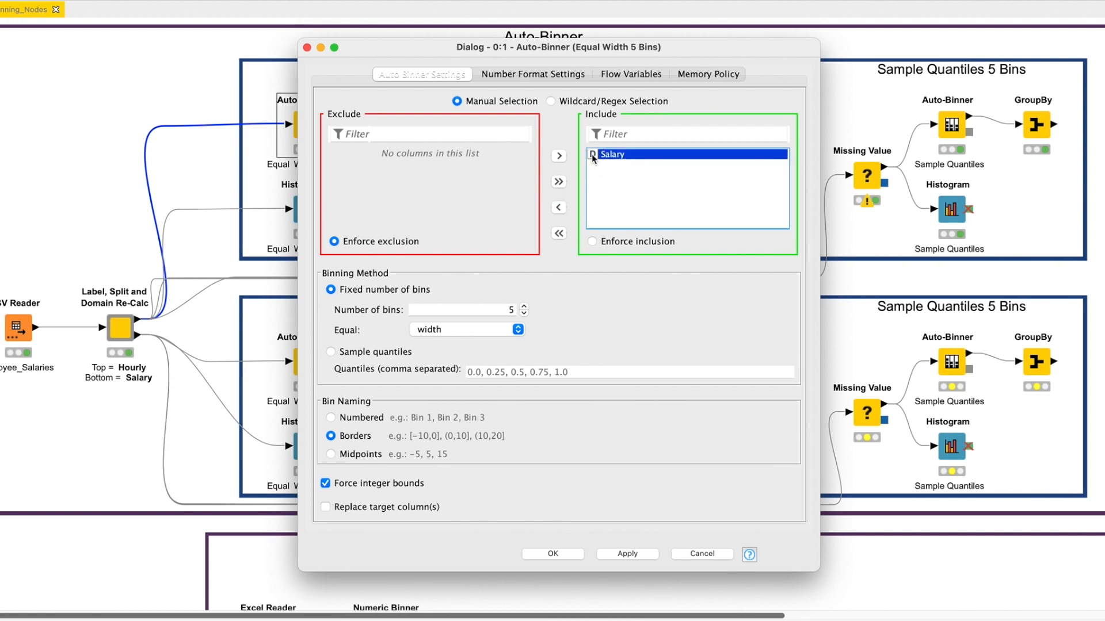
click(559, 208)
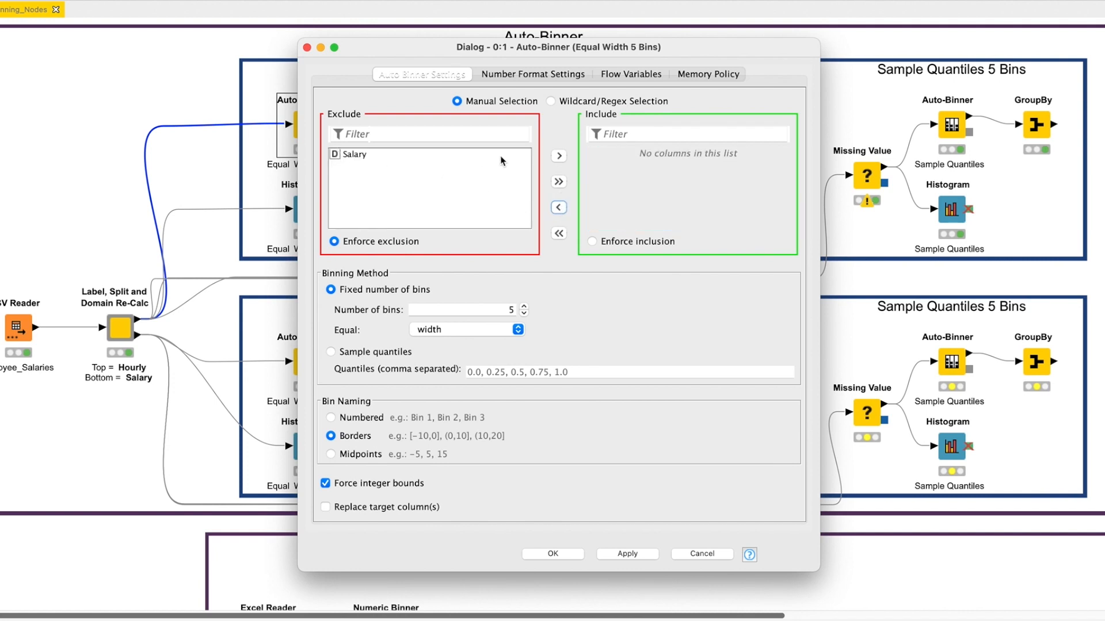
click(556, 182)
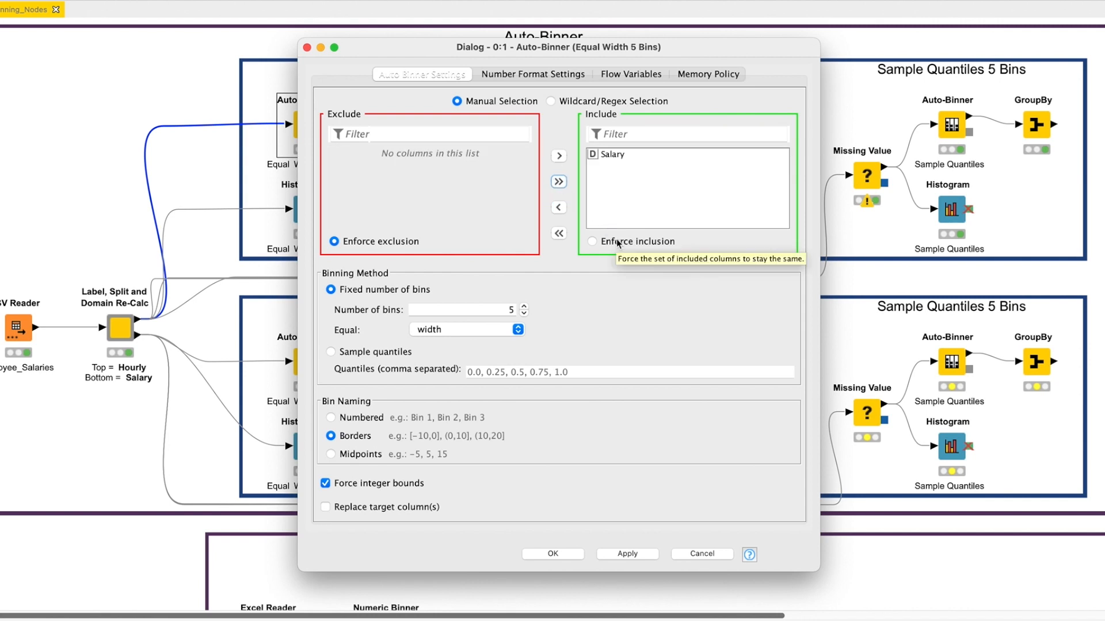
Try out column selection by wildcard and regular expression pattern, and return to manual selection
click(564, 102)
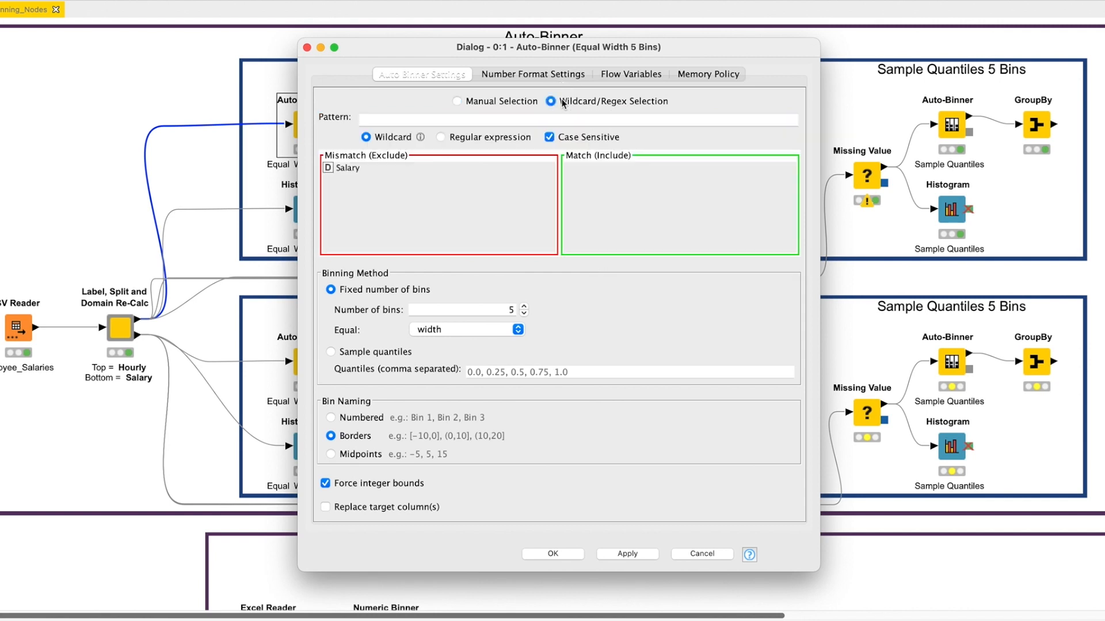
click(388, 118)
click(443, 137)
click(379, 139)
click(458, 101)
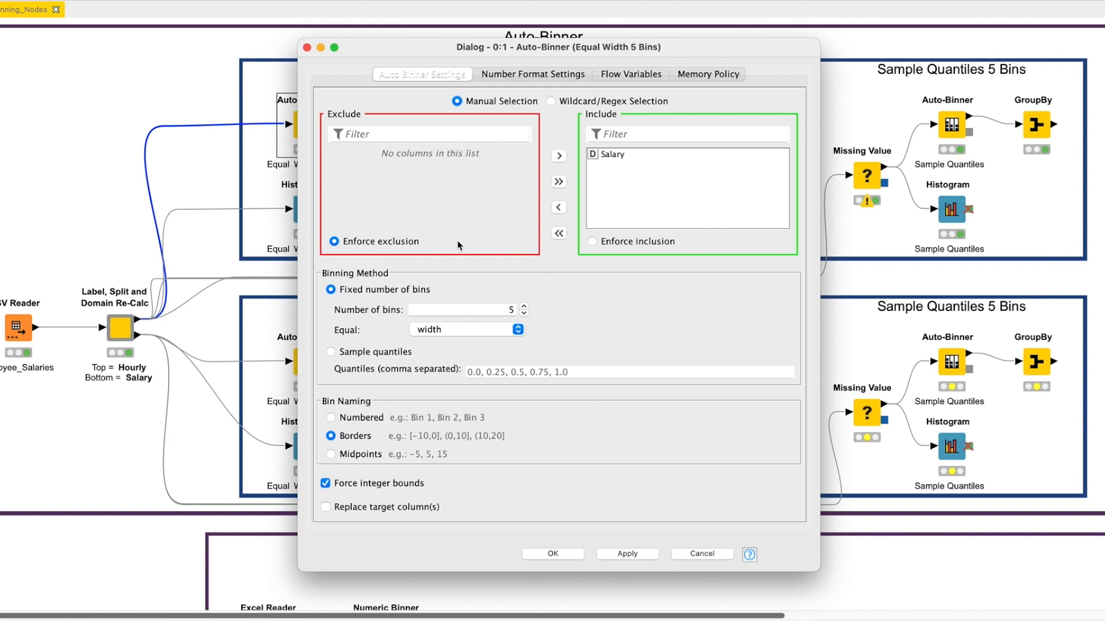
Set the binning method to a fixed number of 5 bins of equal width
click(332, 290)
click(486, 309)
key(BackSpace)
text(5)
click(517, 330)
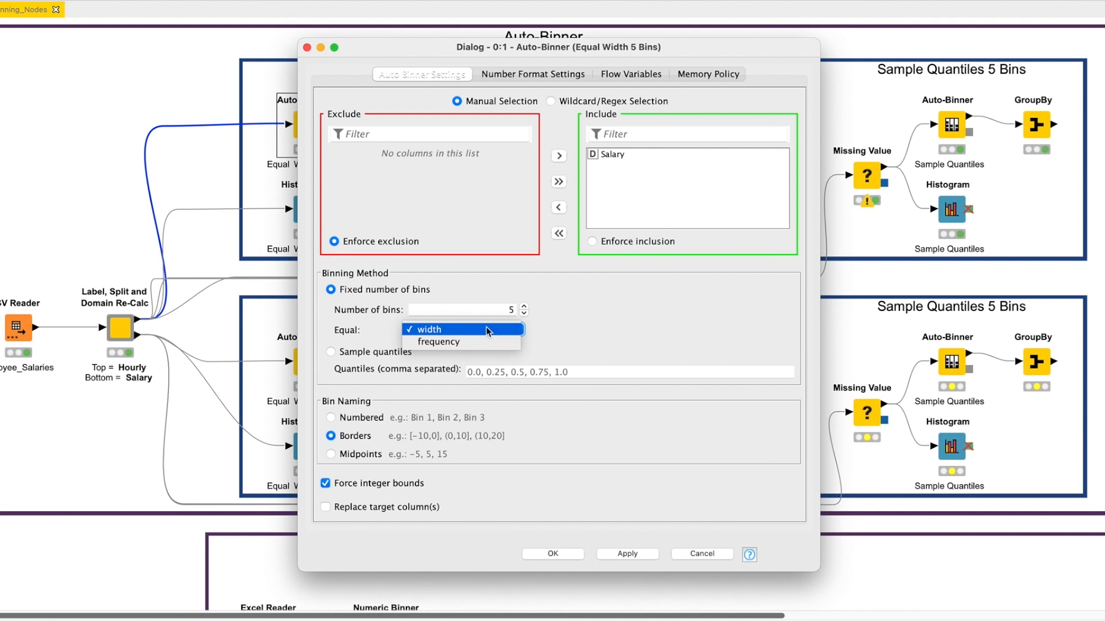
click(454, 331)
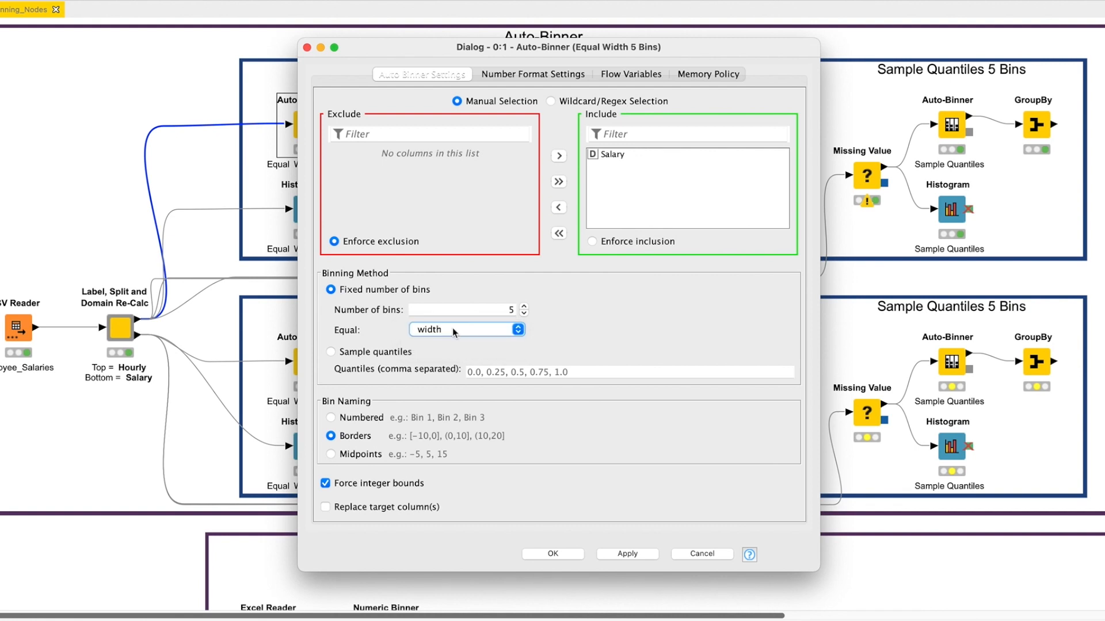
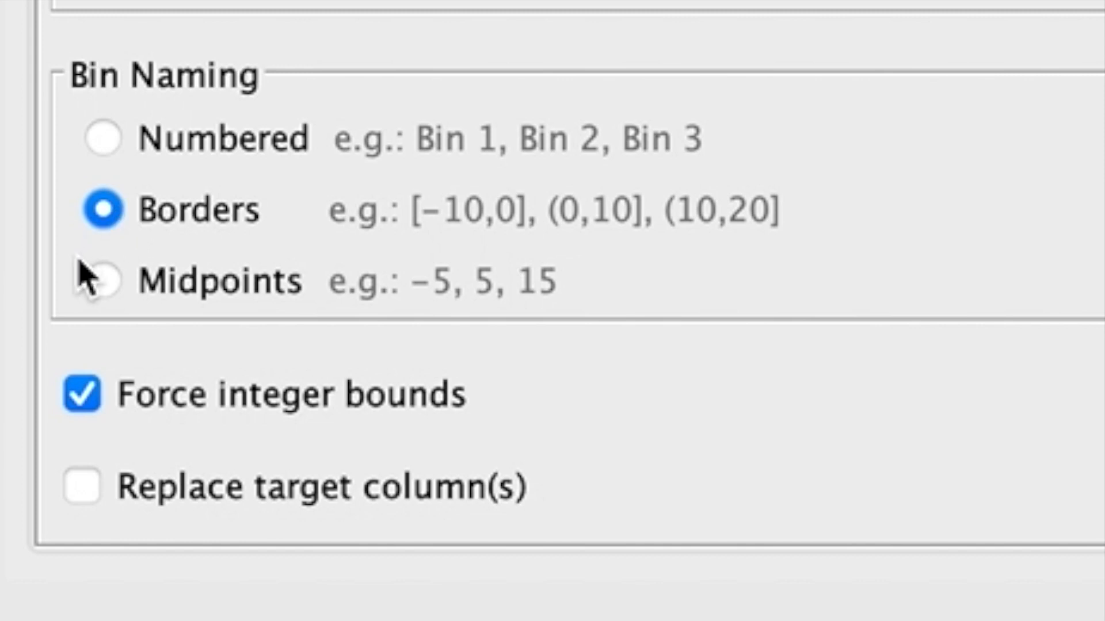
Try the Midpoints and Numbered bin naming options and return to Borders
click(113, 304)
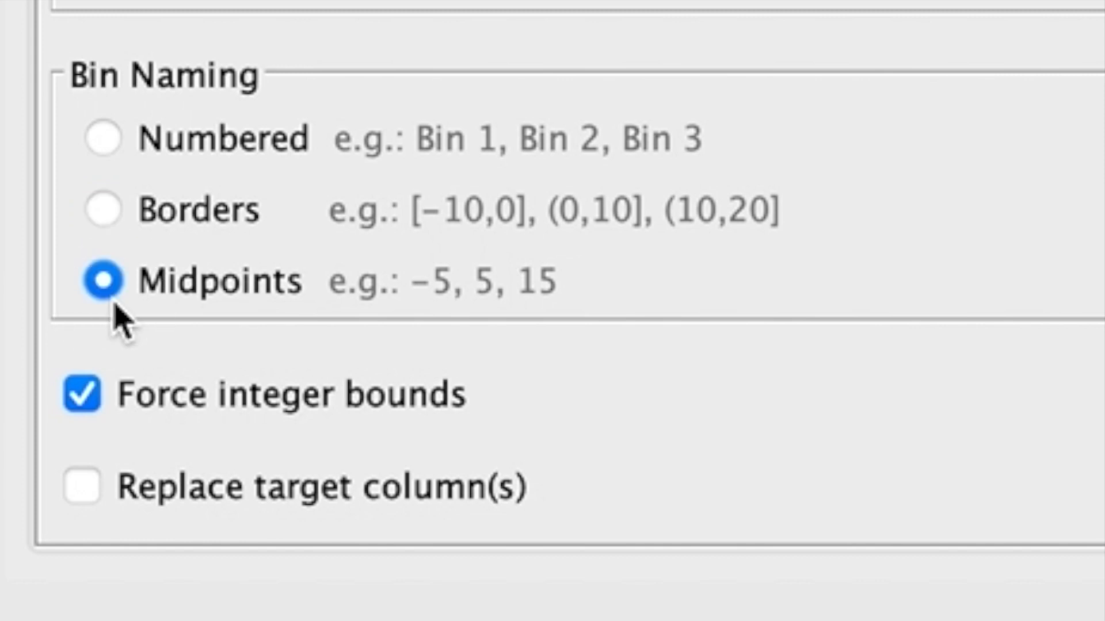
click(112, 151)
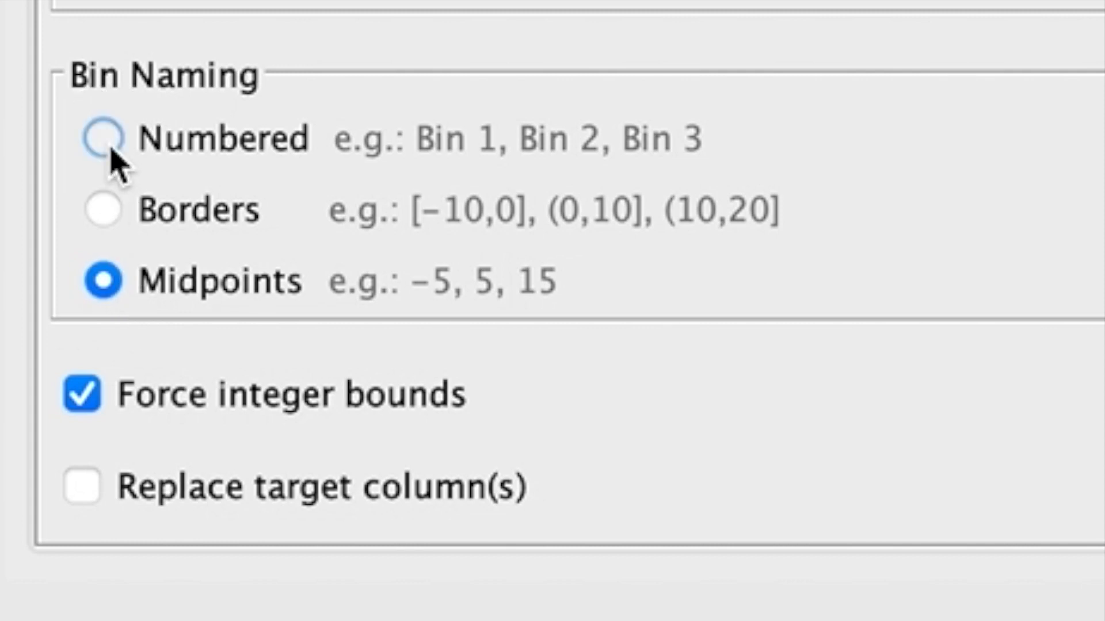
click(123, 217)
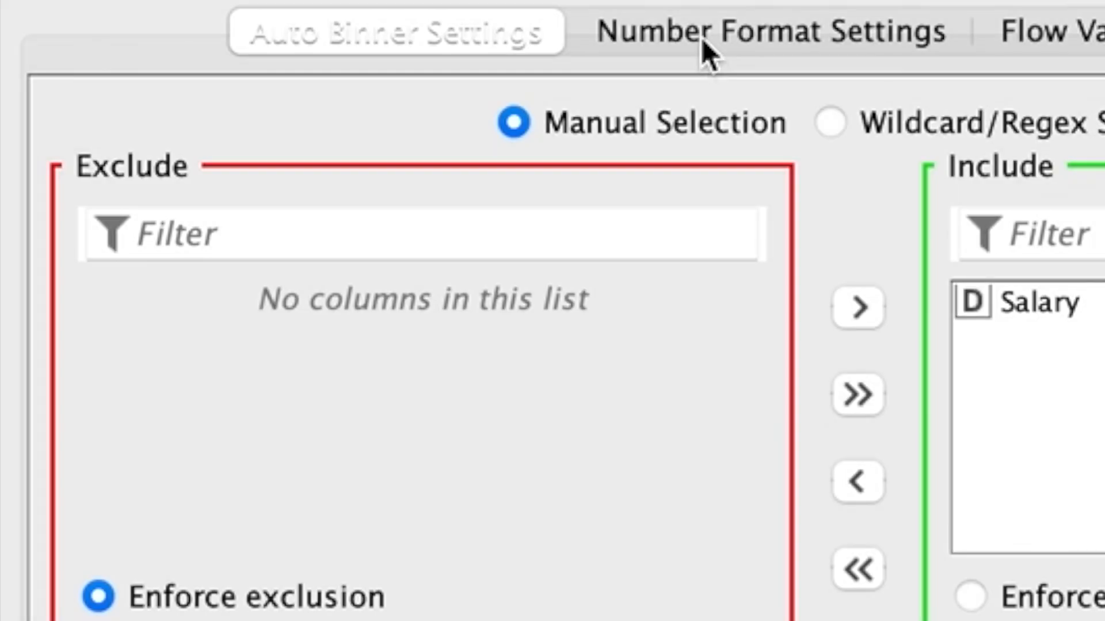
Enable advanced number formatting with Standard String output, 3 decimal places and HALF_UP rounding, and execute the Auto-Binner with these settings
click(515, 89)
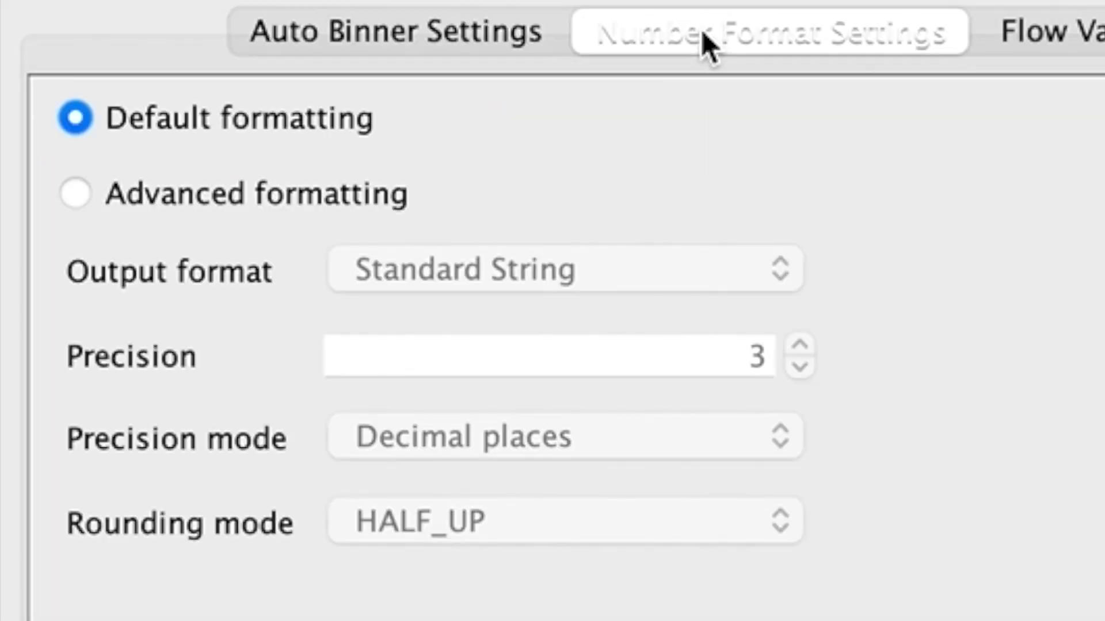
click(72, 196)
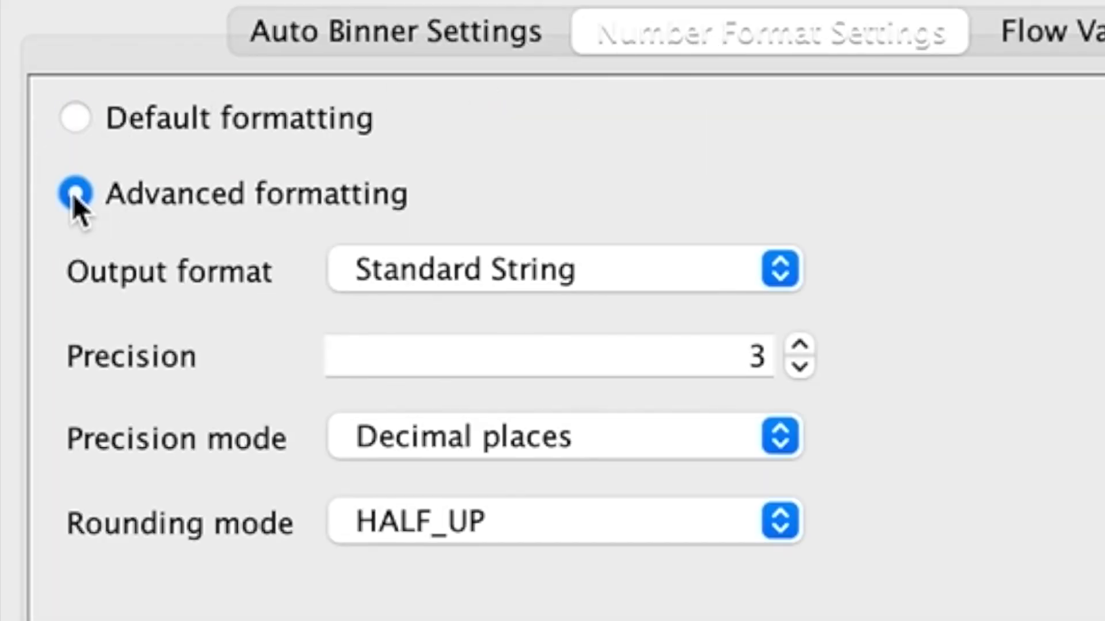
click(781, 277)
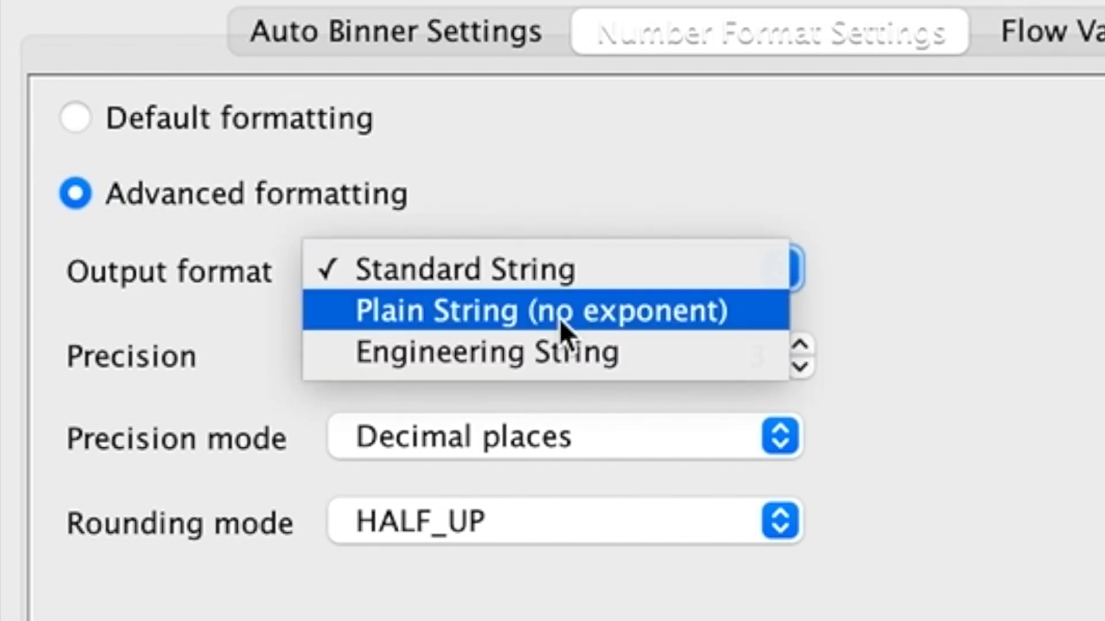
click(1006, 285)
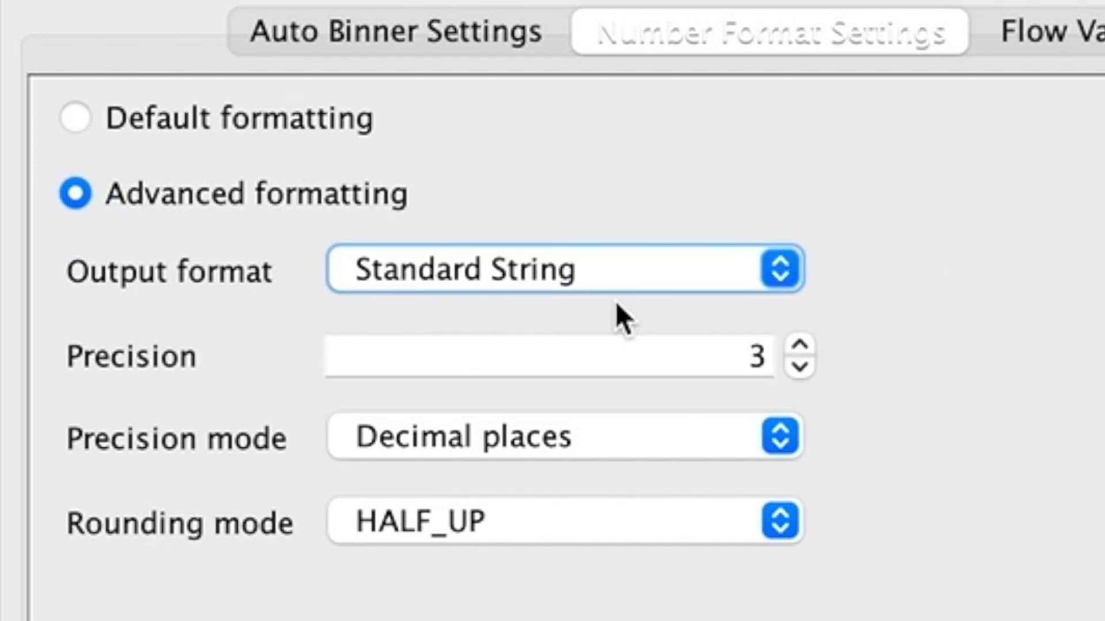
click(483, 349)
click(592, 434)
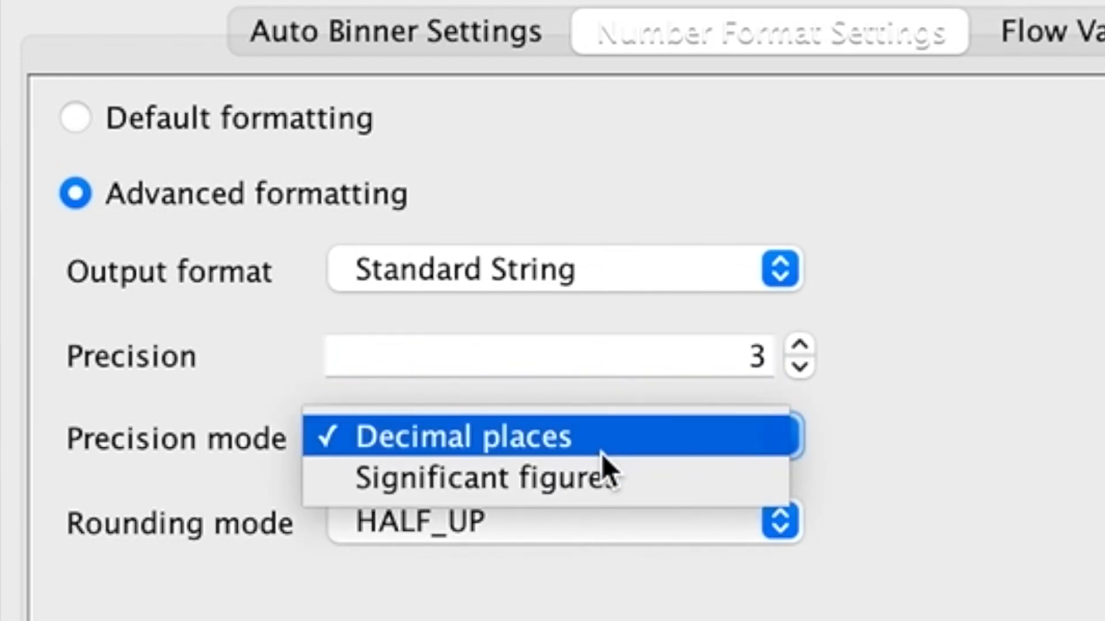
click(611, 523)
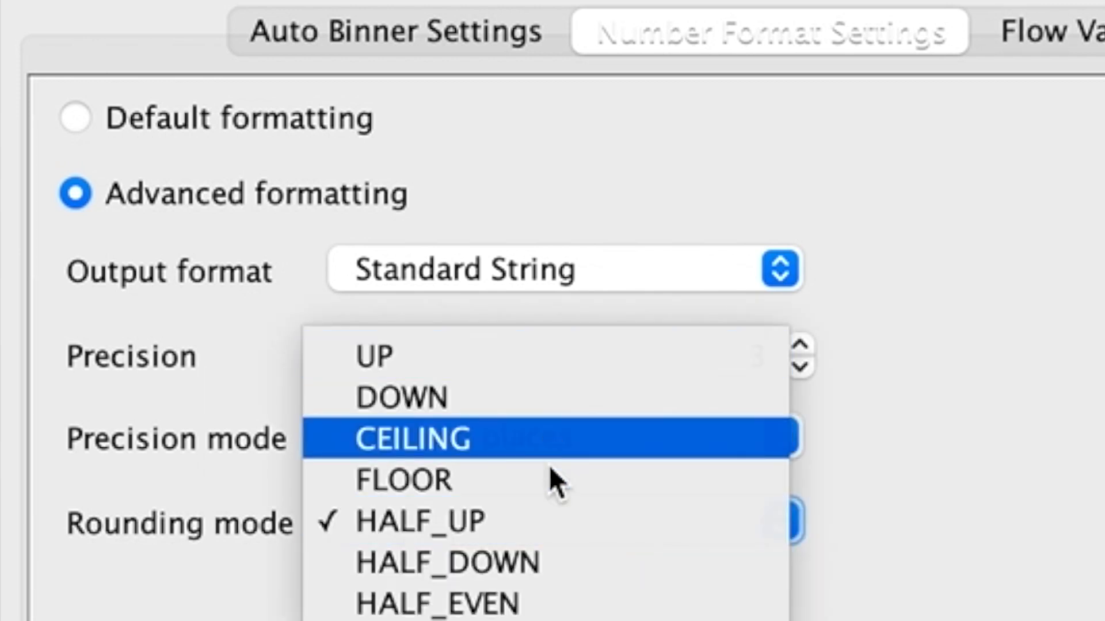
key(Escape)
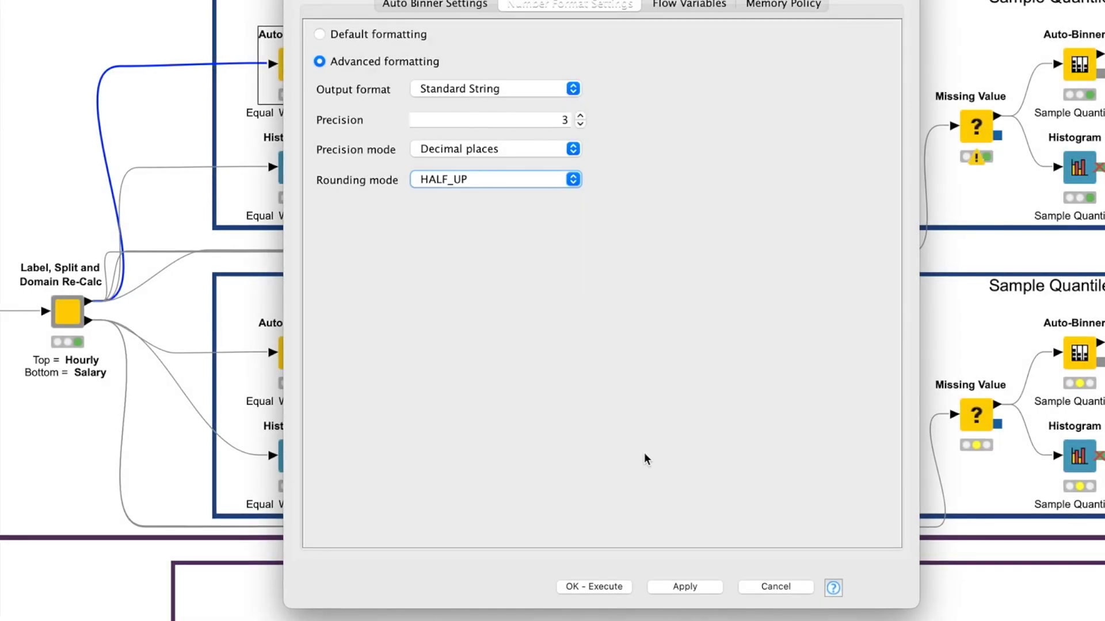
click(594, 587)
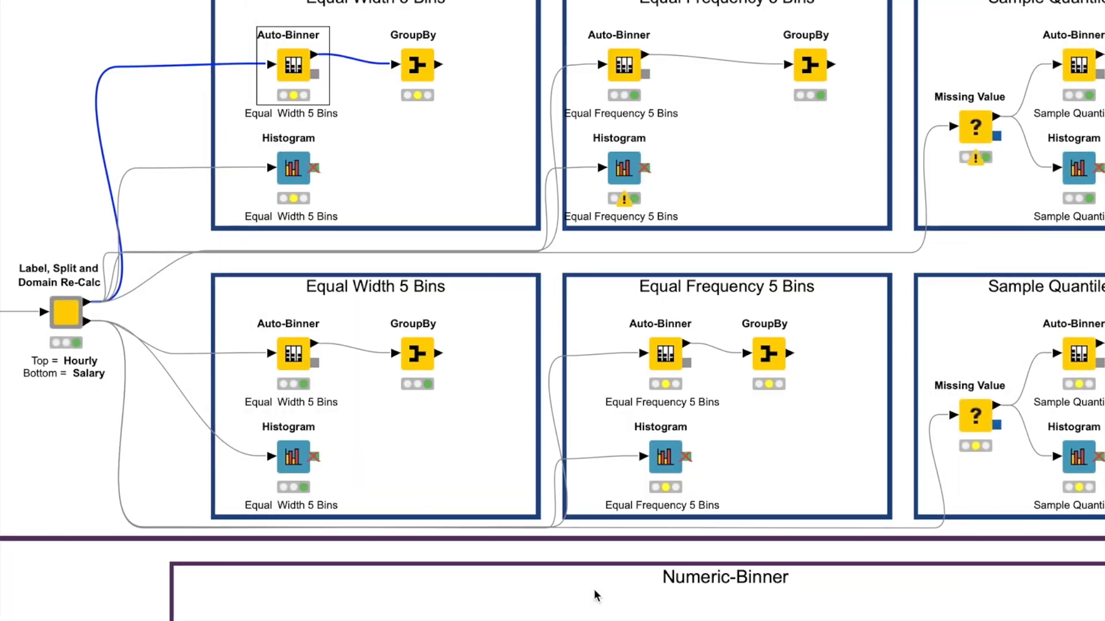
Open the binned data of the Hourly Equal Width 5 Bins Auto-Binner and widen the Salary [Binned] column
right_click(293, 55)
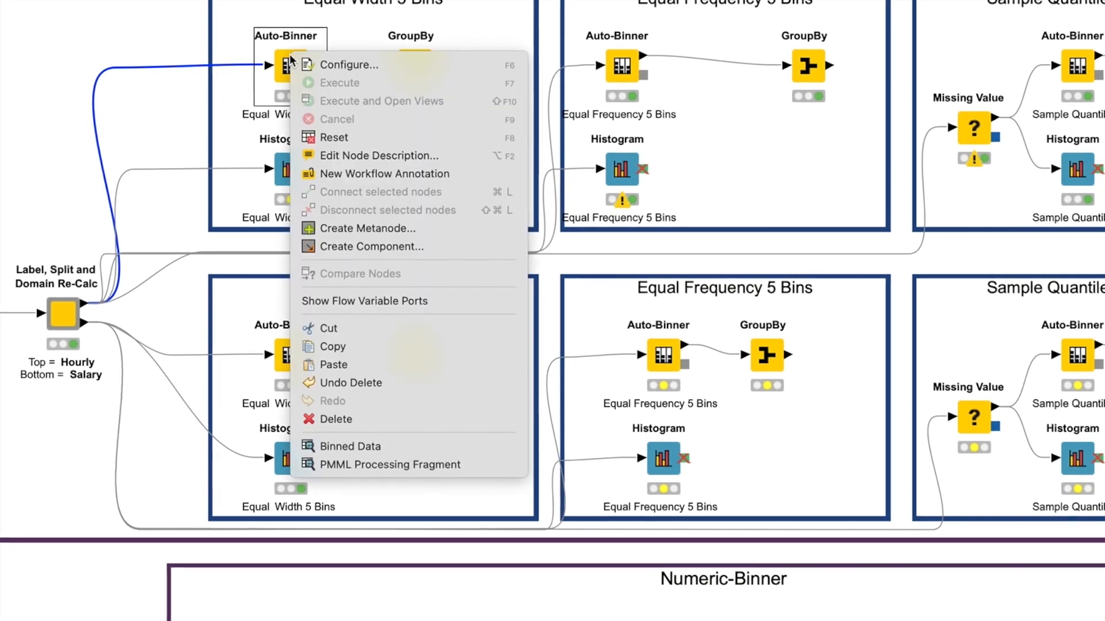
click(343, 447)
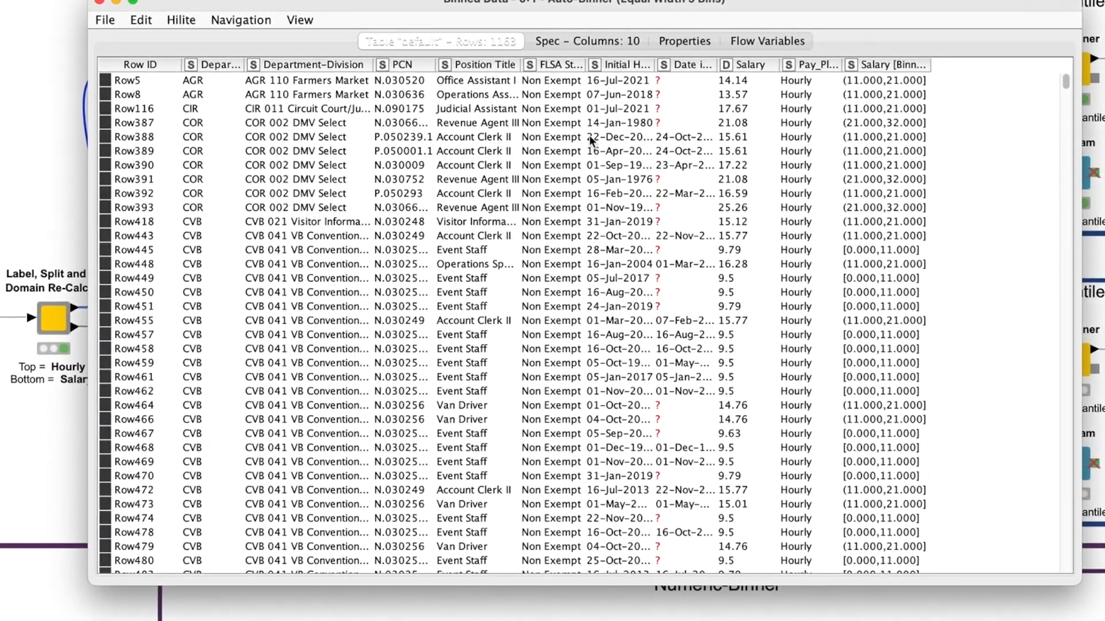
drag(929, 67, 928, 442)
click(907, 338)
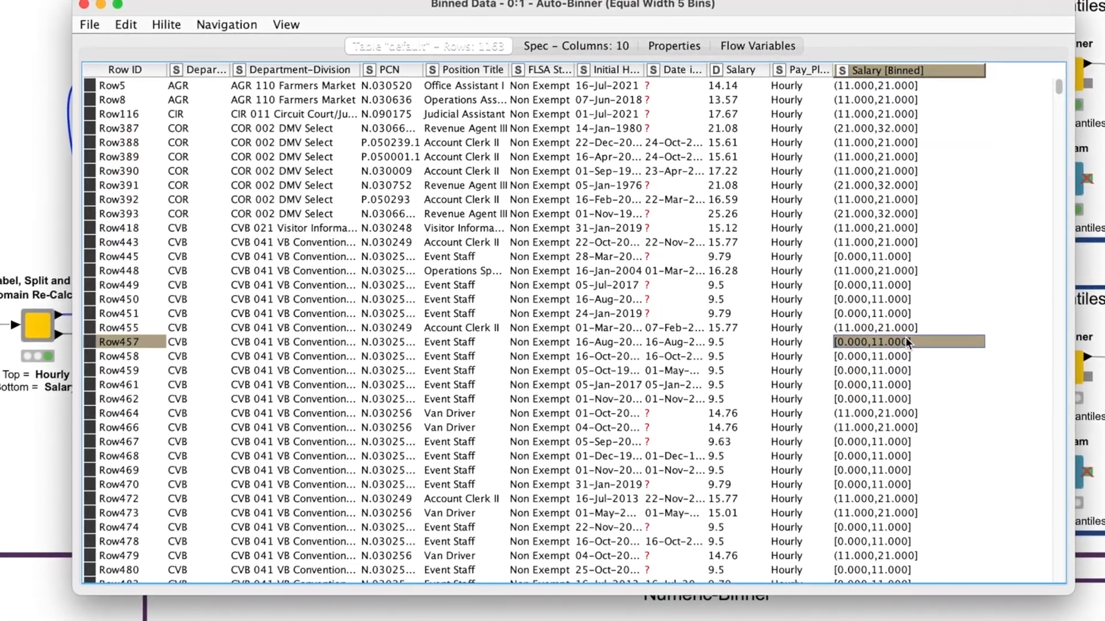
Examine the bin ranges and their bracket notation in the Salary [Binned] column across the rows
scroll(905, 340, down, 15)
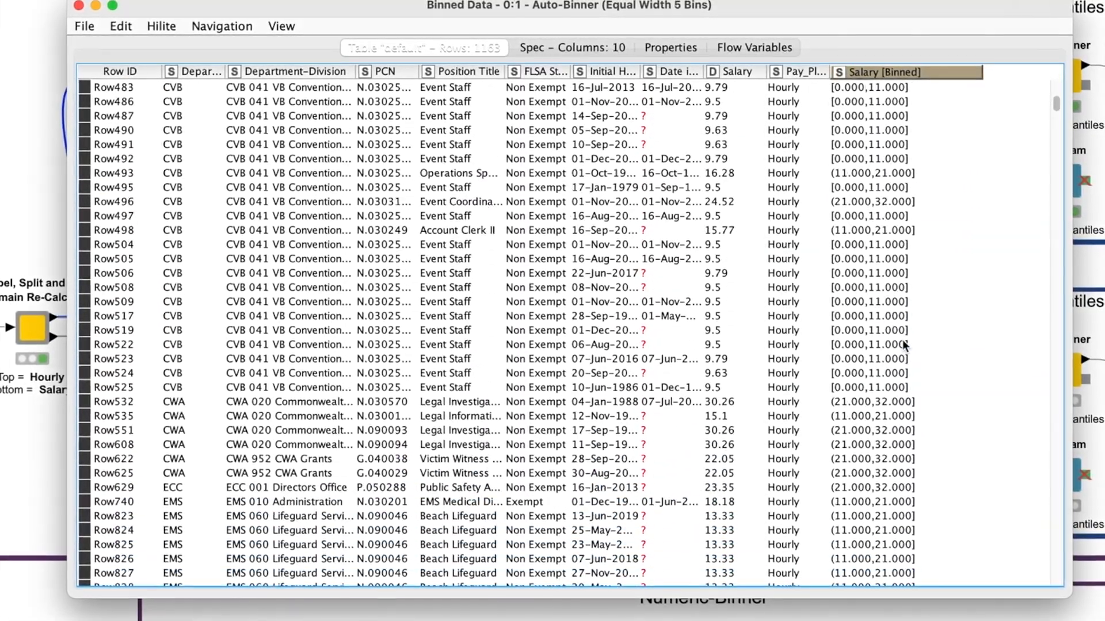
scroll(902, 340, down, 4)
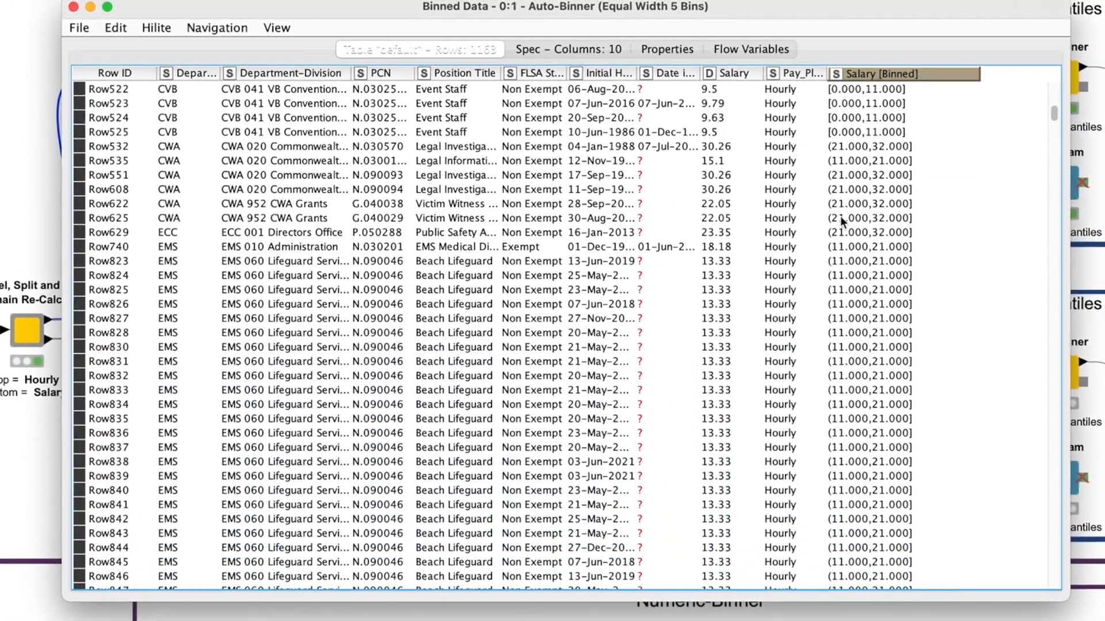
click(838, 150)
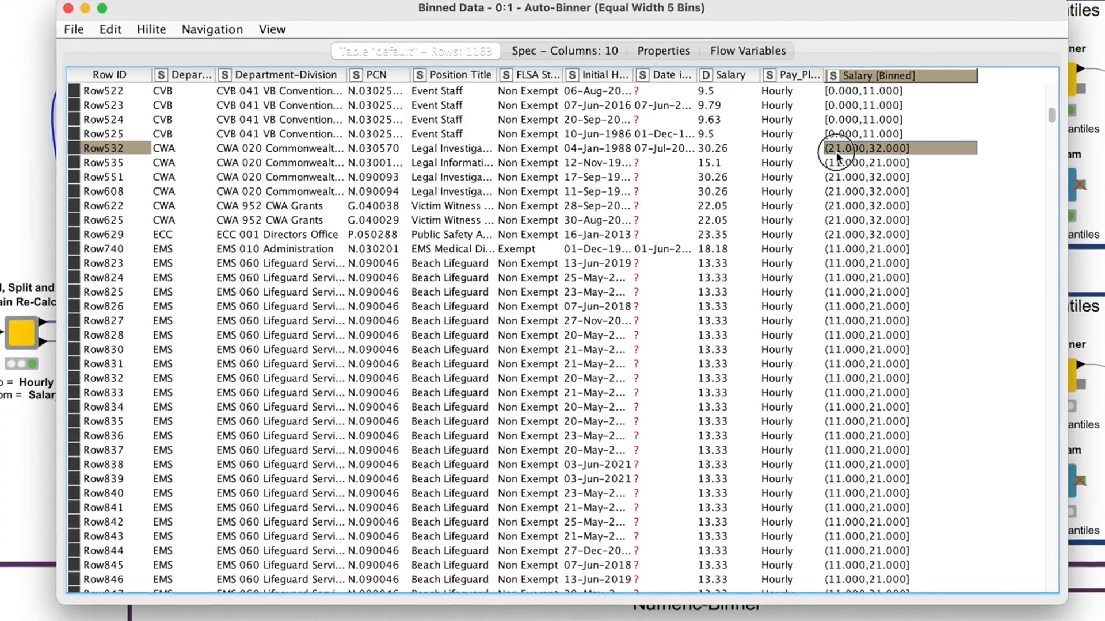
click(841, 206)
scroll(846, 331, down, 17)
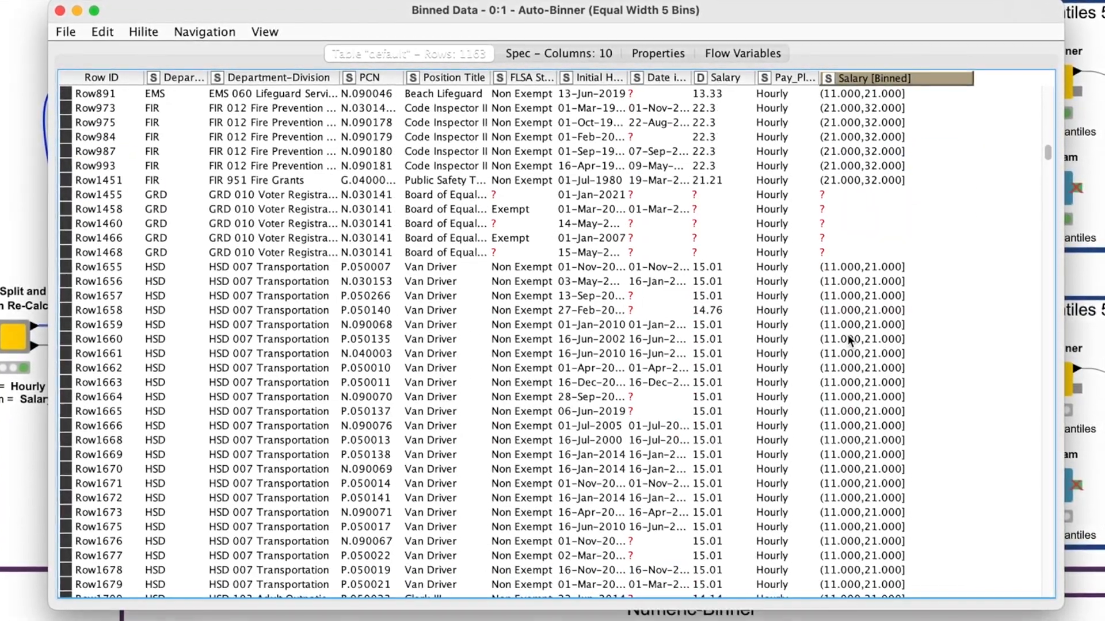
click(875, 281)
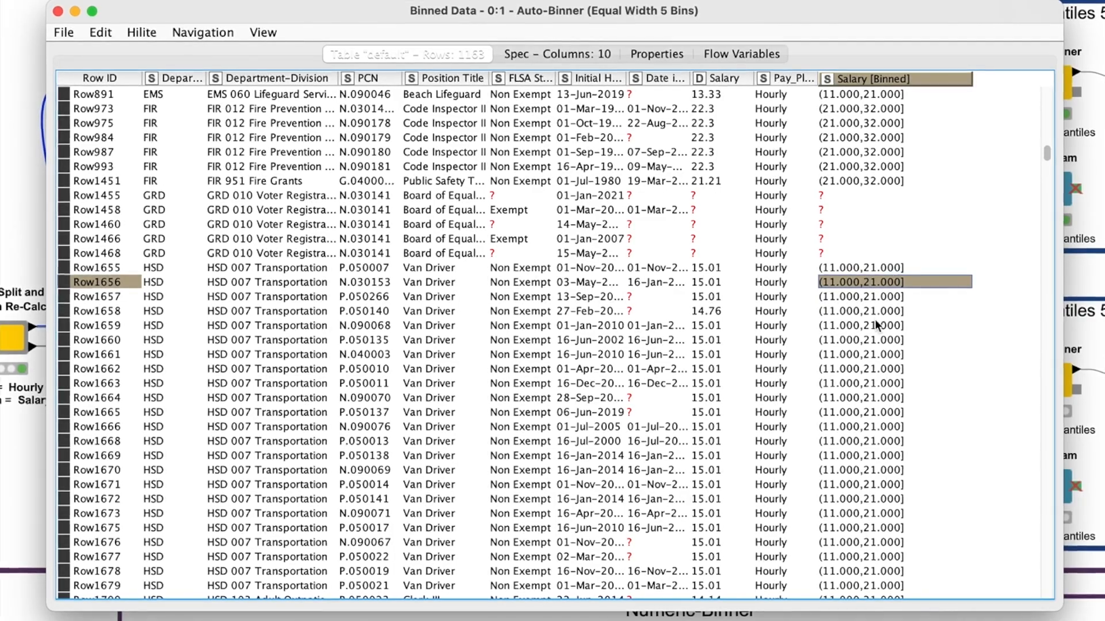
scroll(875, 322, down, 8)
click(865, 311)
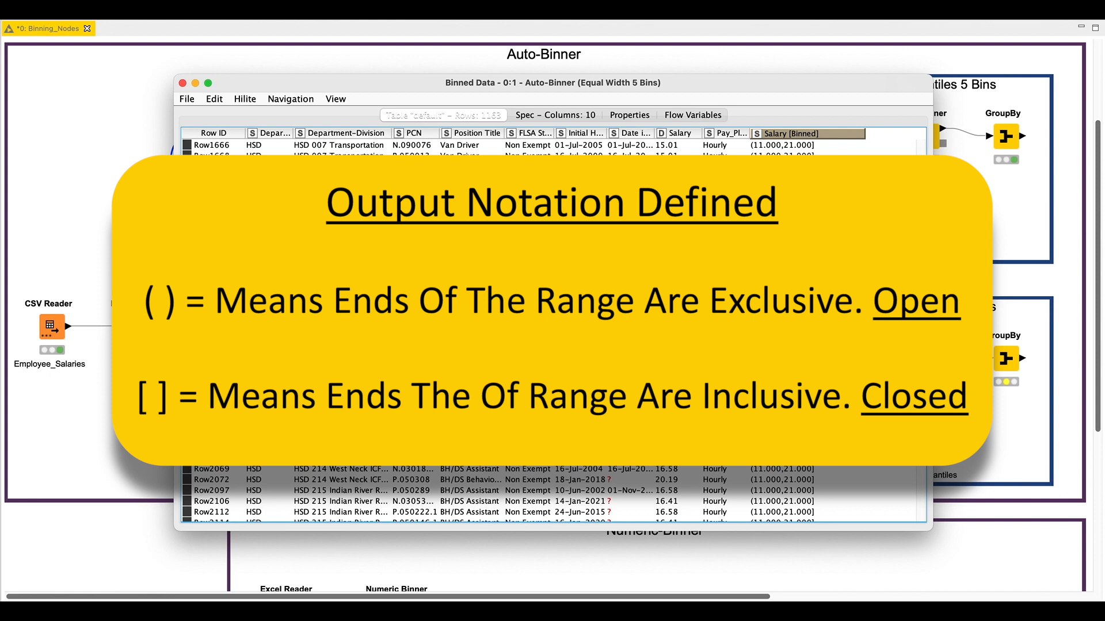
scroll(791, 273, up, 4)
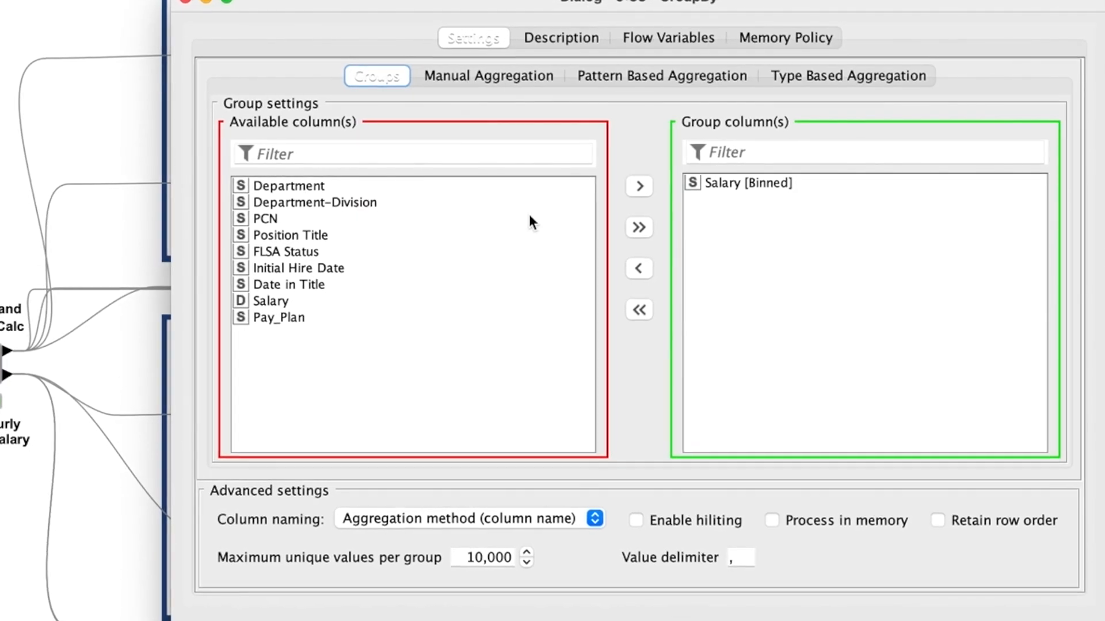
Check the manual aggregation settings of the Hourly Equal Width 5 Bins GroupBy node, and execute it to open its group table
click(458, 71)
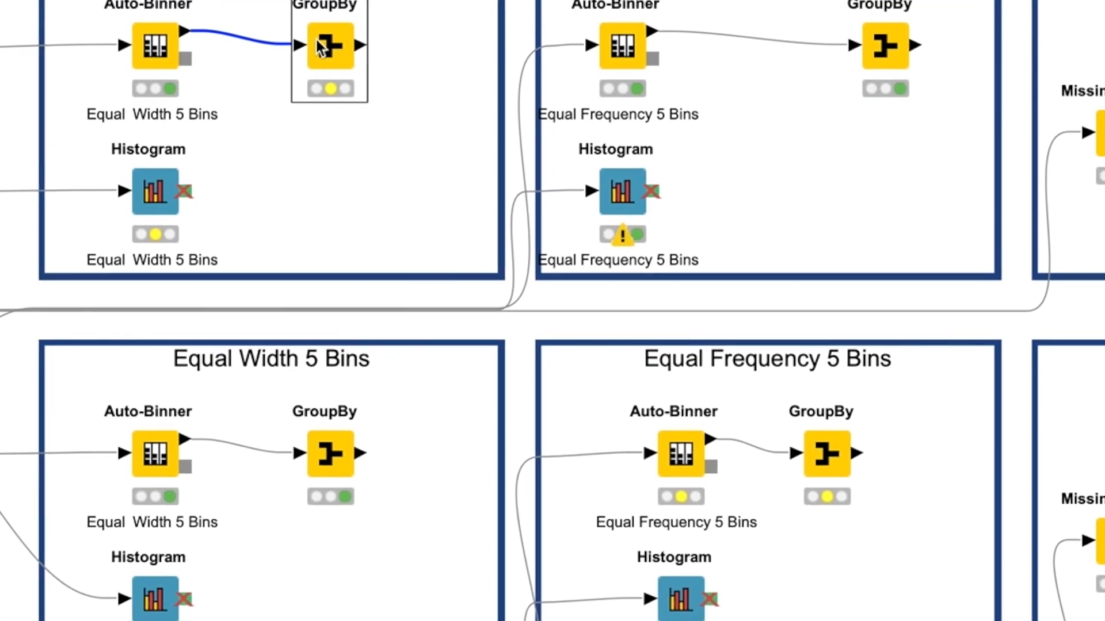
right_click(319, 47)
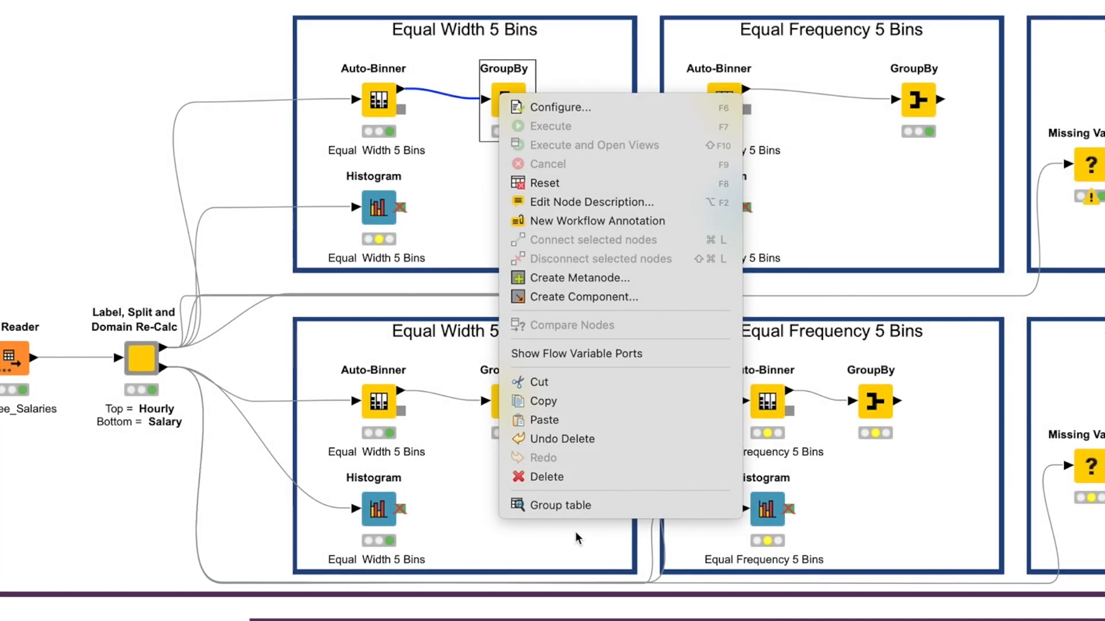
click(557, 503)
Sort the group table by Count*(Salary) in descending order and widen the Salary [Binned] and department concatenation columns
click(452, 96)
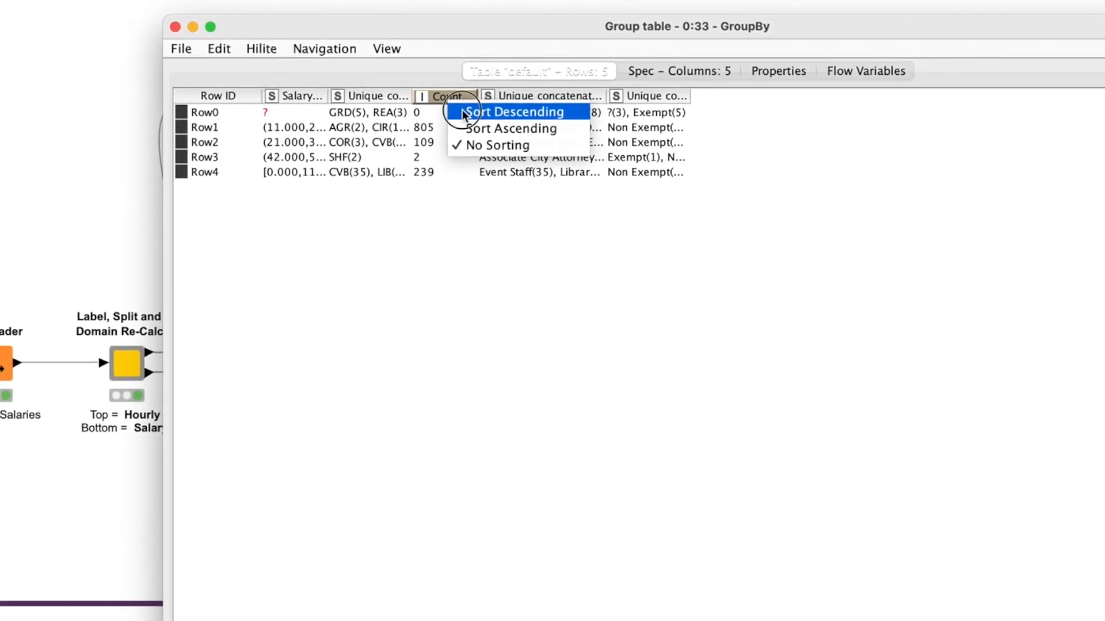
click(463, 111)
drag(318, 97, 391, 117)
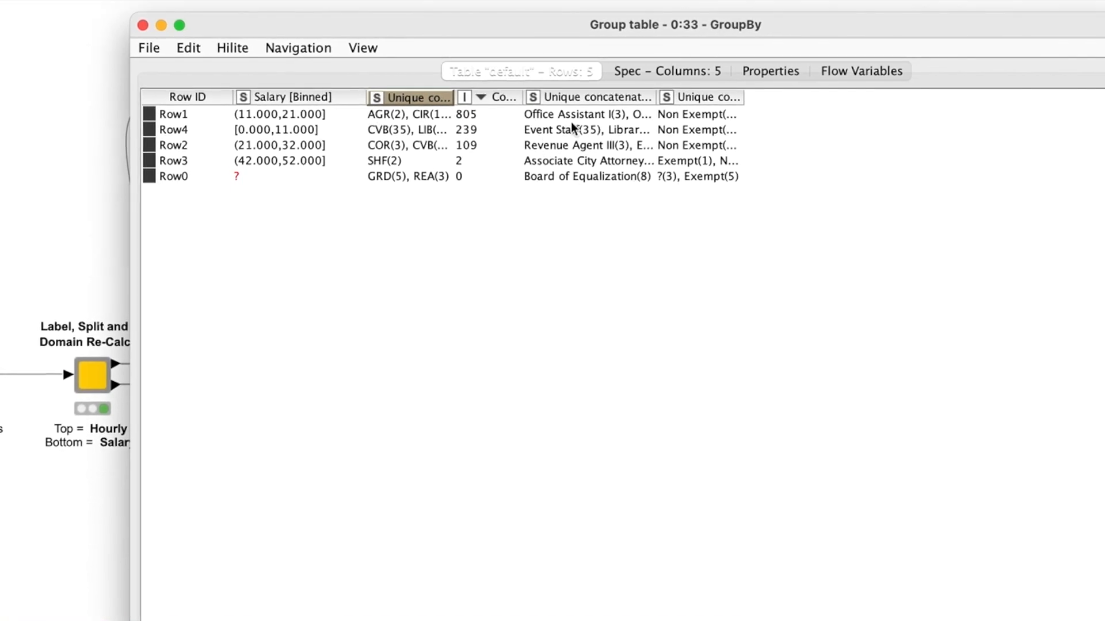
drag(469, 96, 509, 117)
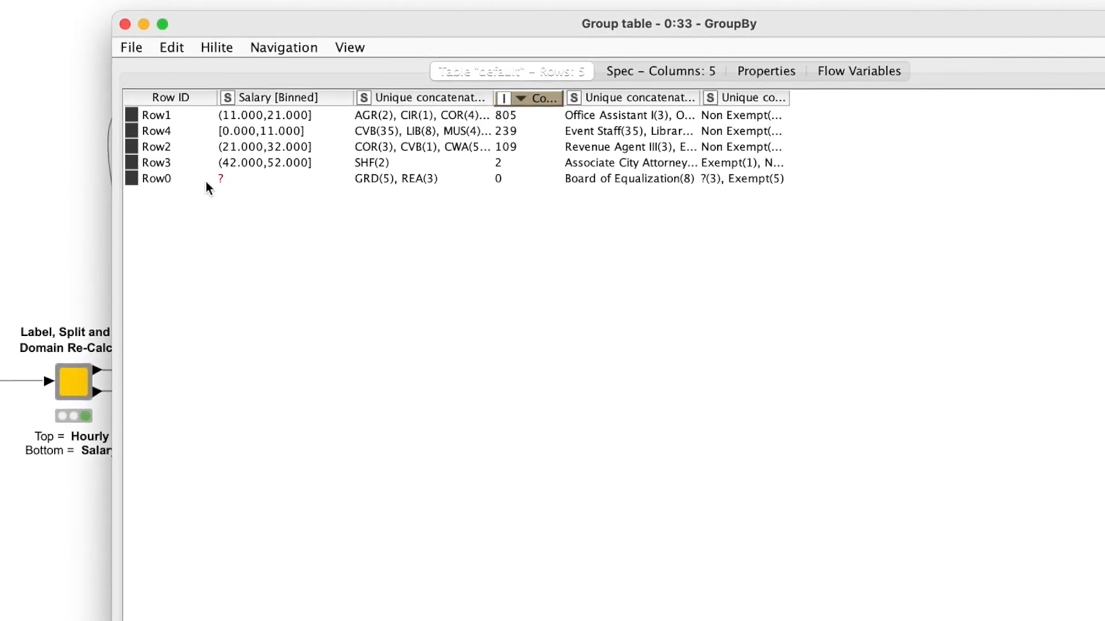
Inspect the row with the missing bin, widening the count and concatenation columns to read their values, and close the group table
click(227, 179)
drag(557, 99, 632, 109)
drag(465, 99, 557, 110)
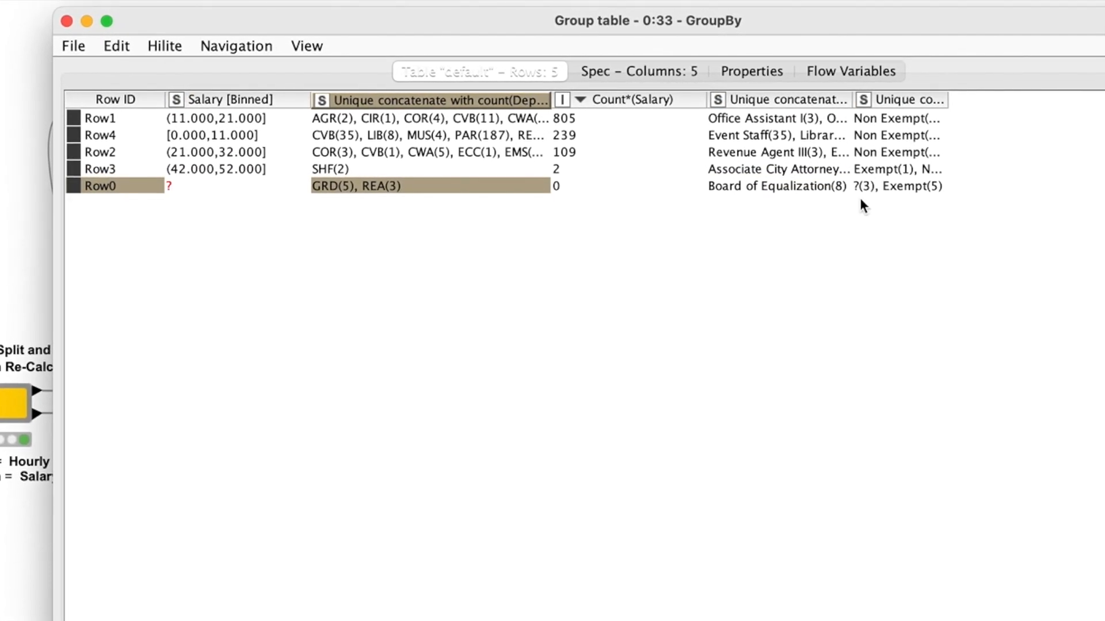
drag(946, 98, 1035, 103)
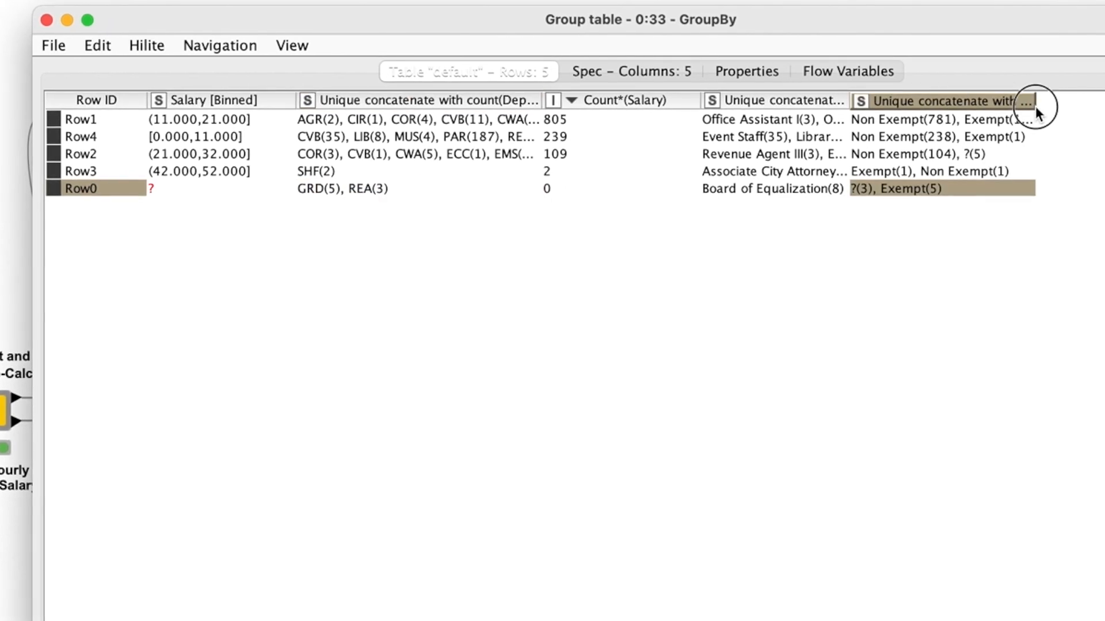
drag(850, 103, 901, 103)
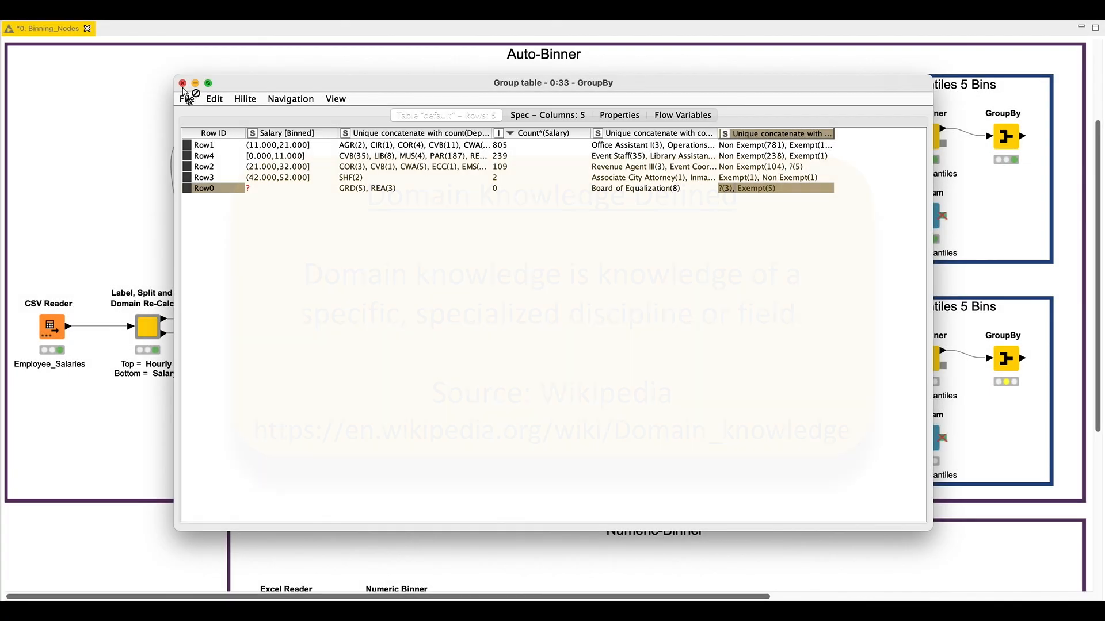
click(27, 19)
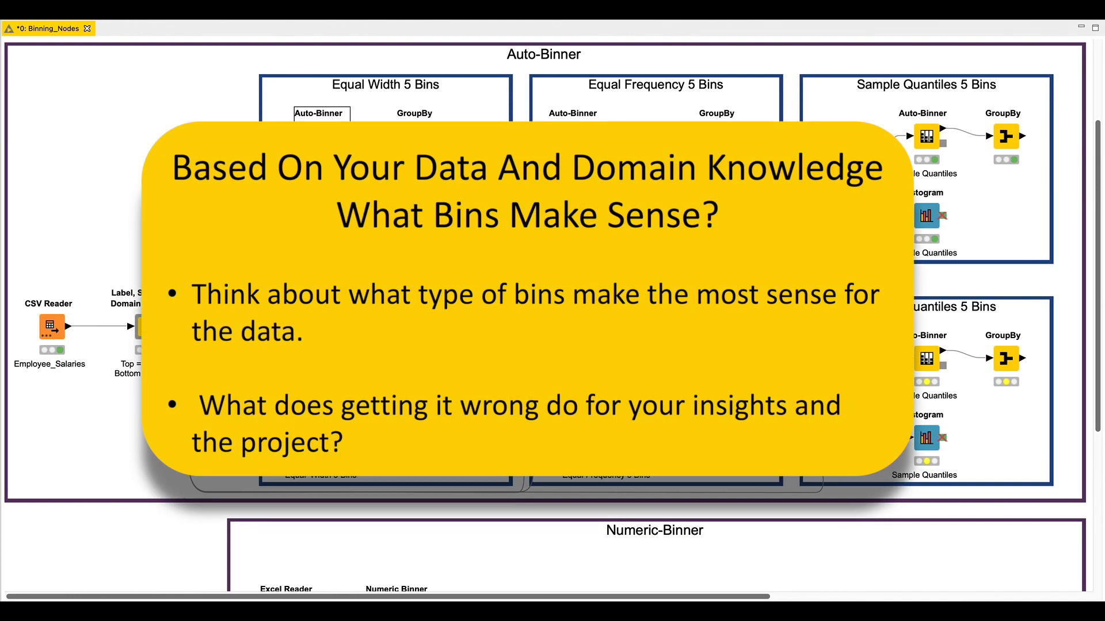
click(213, 110)
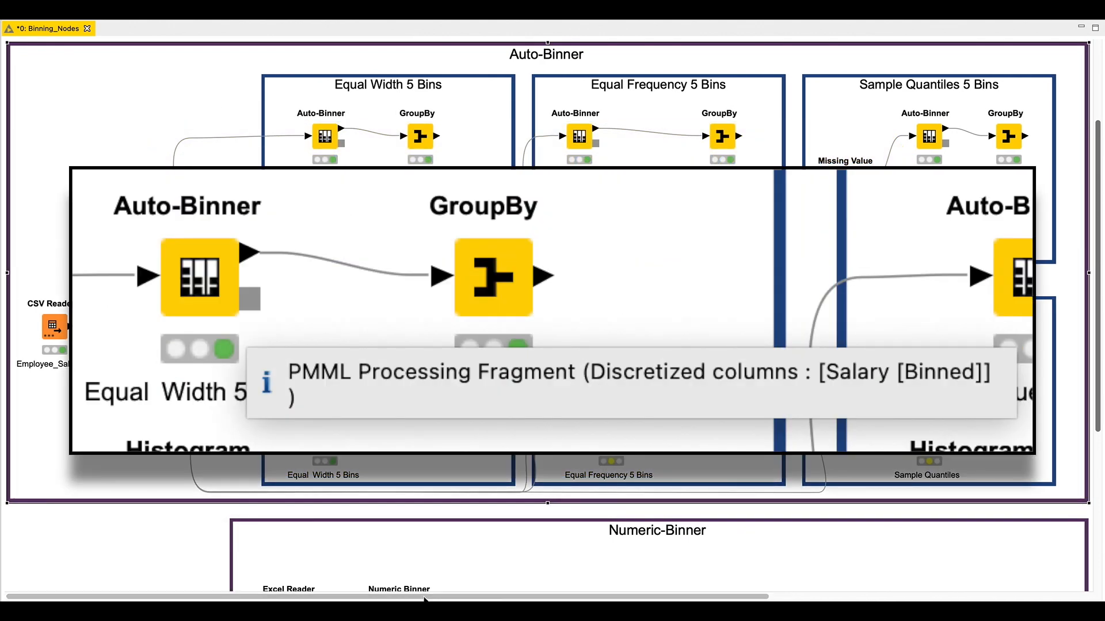
mouse_move(423, 596)
mouse_down()
mouse_move(475, 598)
mouse_move(423, 600)
mouse_up()
click(577, 140)
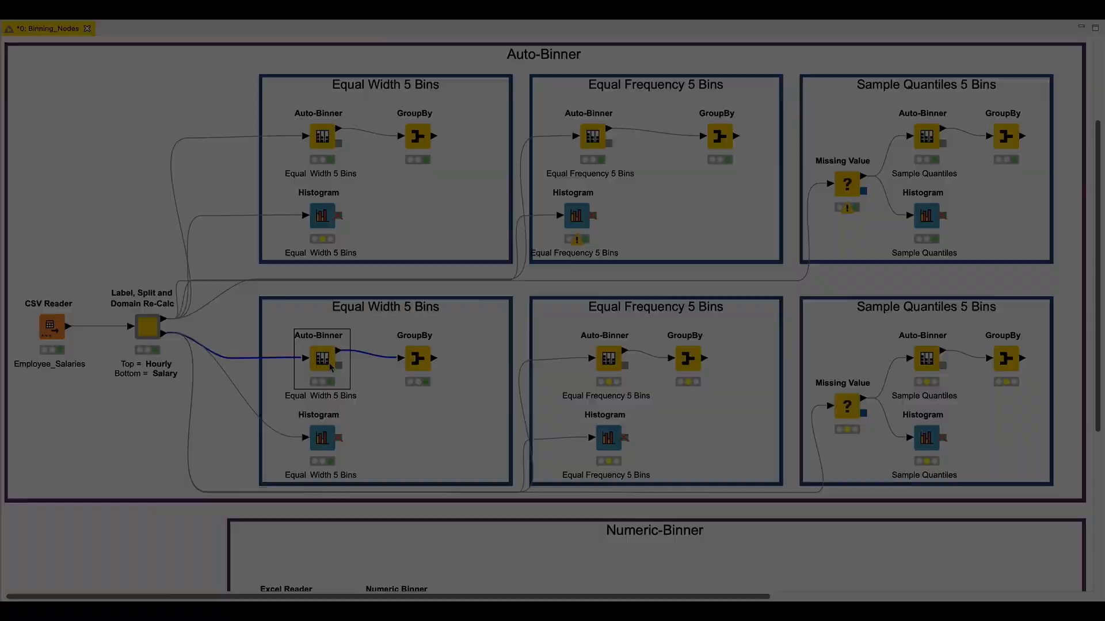
Review the Force integer bounds option of the Salary Equal Width 5 Bins Auto-Binner and close the settings
double_click(331, 367)
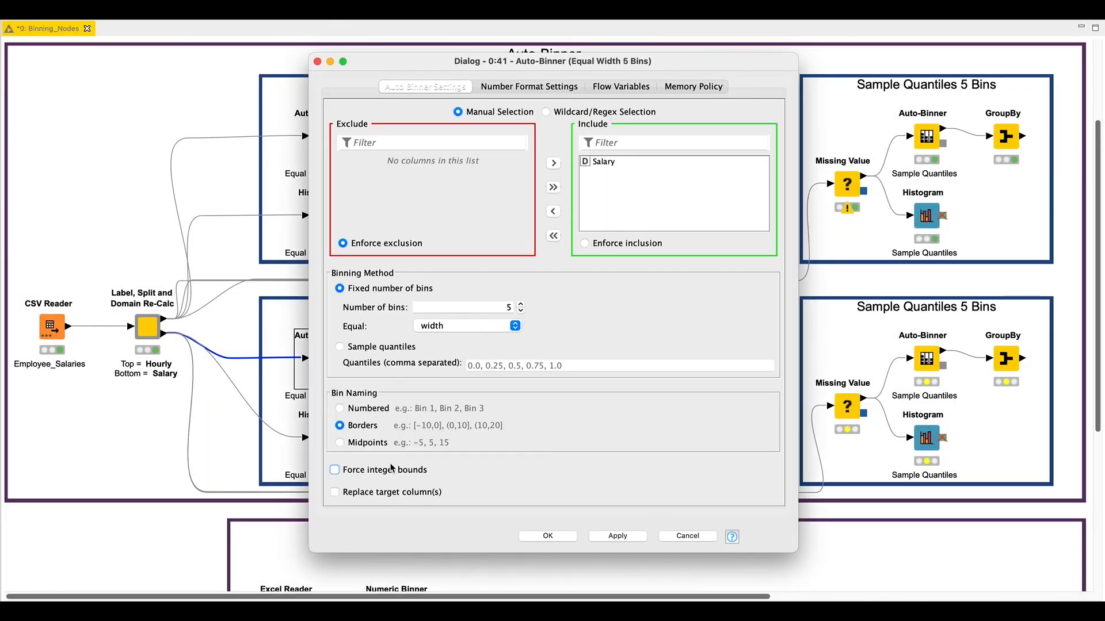
click(544, 537)
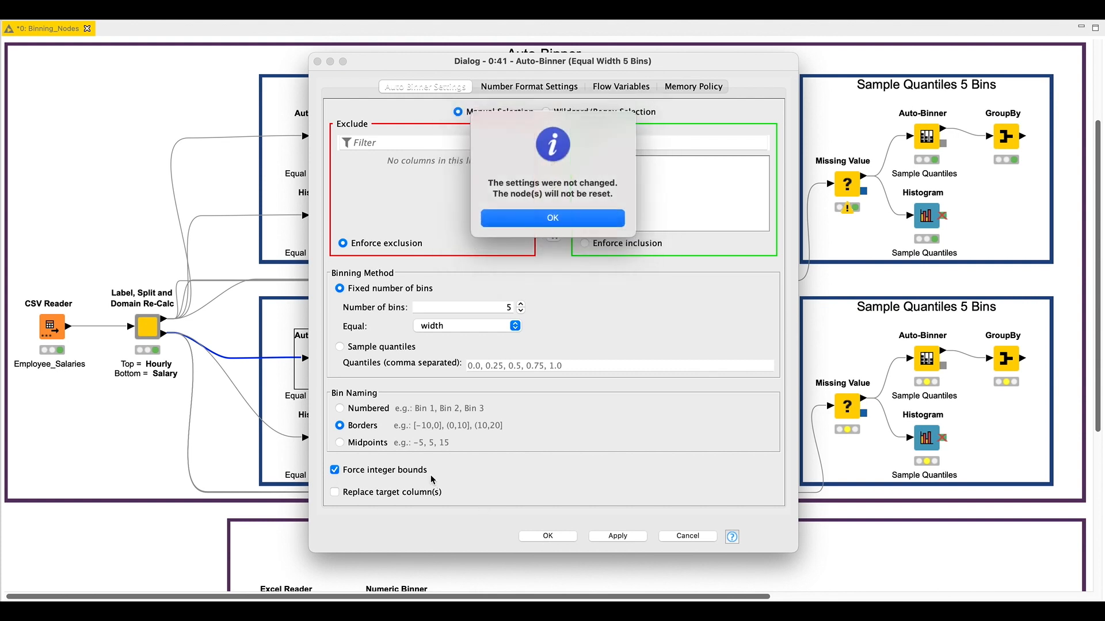
click(538, 219)
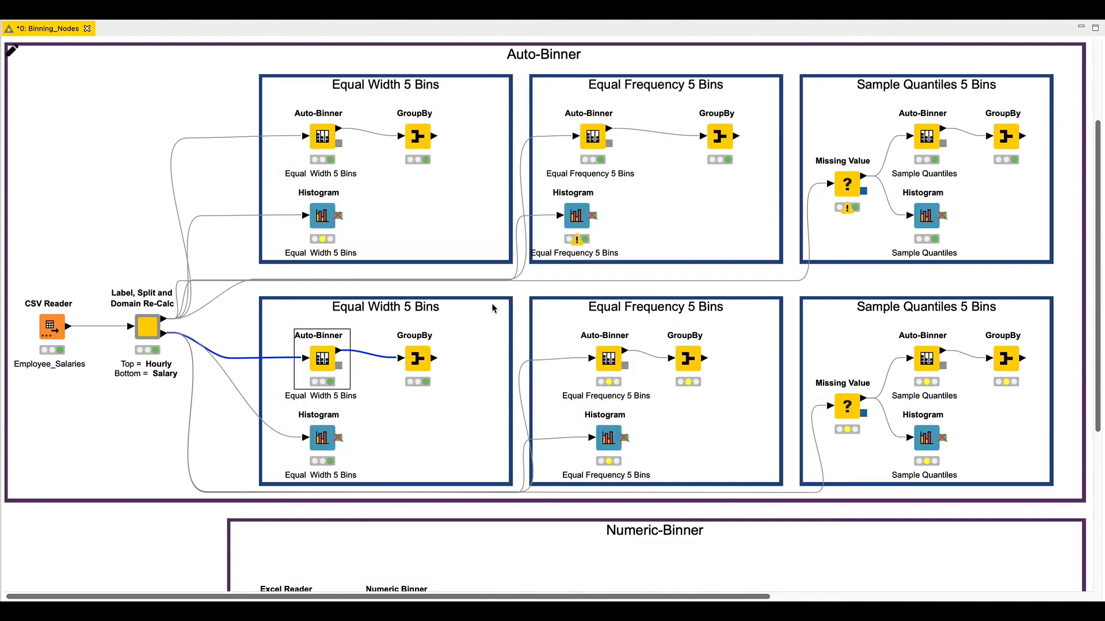
click(524, 291)
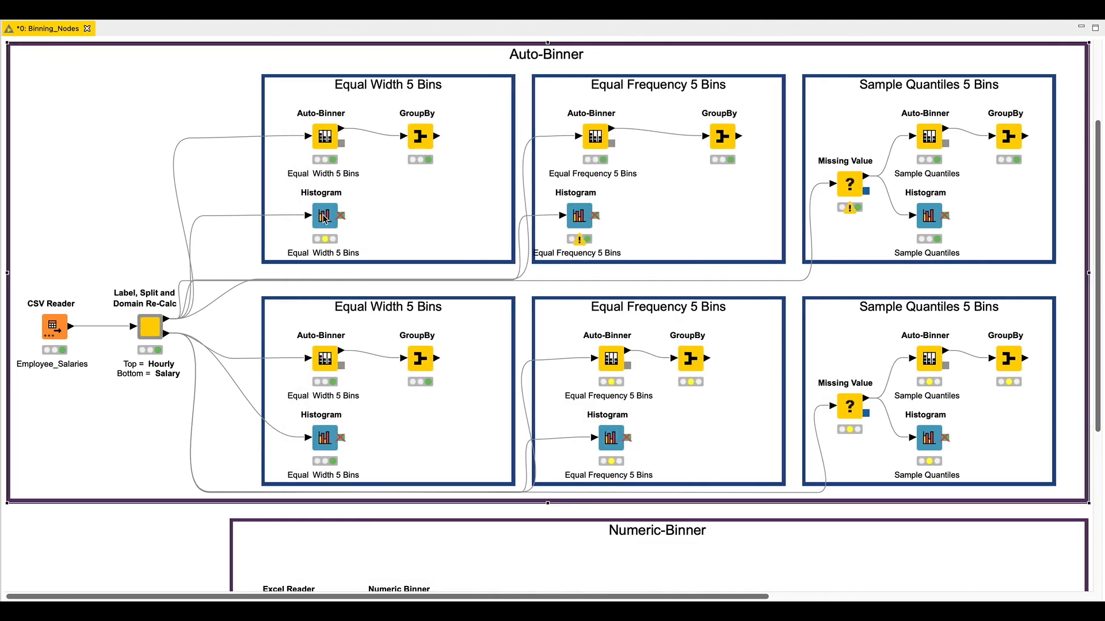
Review the binning and general plot options of the Hourly Equal Width 5 Bins Histogram node, and confirm its settings
double_click(322, 214)
click(431, 133)
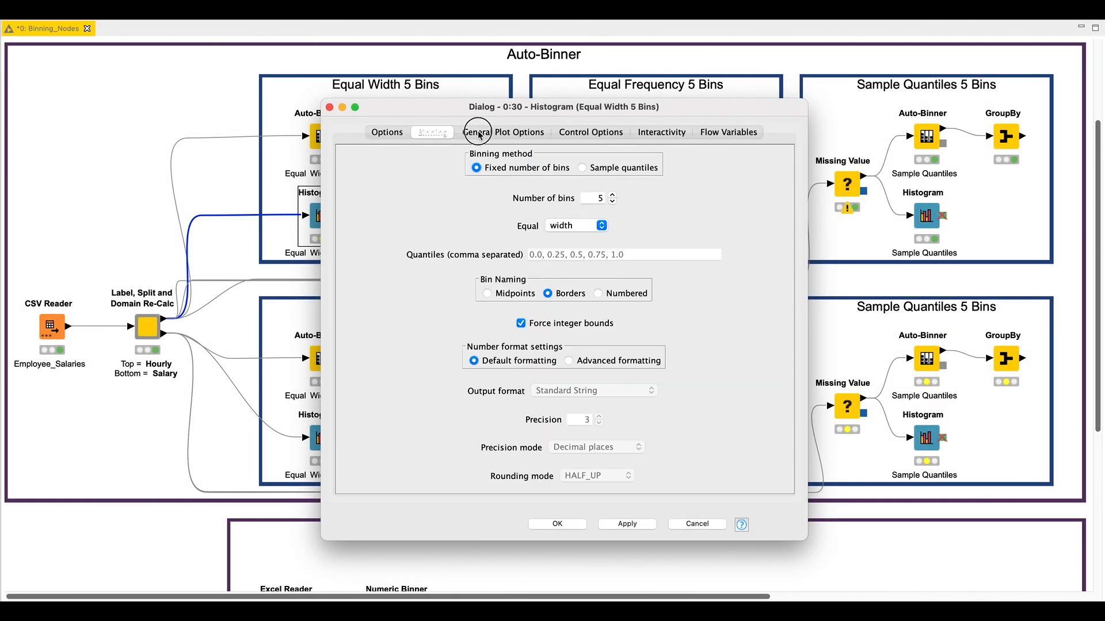
click(479, 135)
click(558, 526)
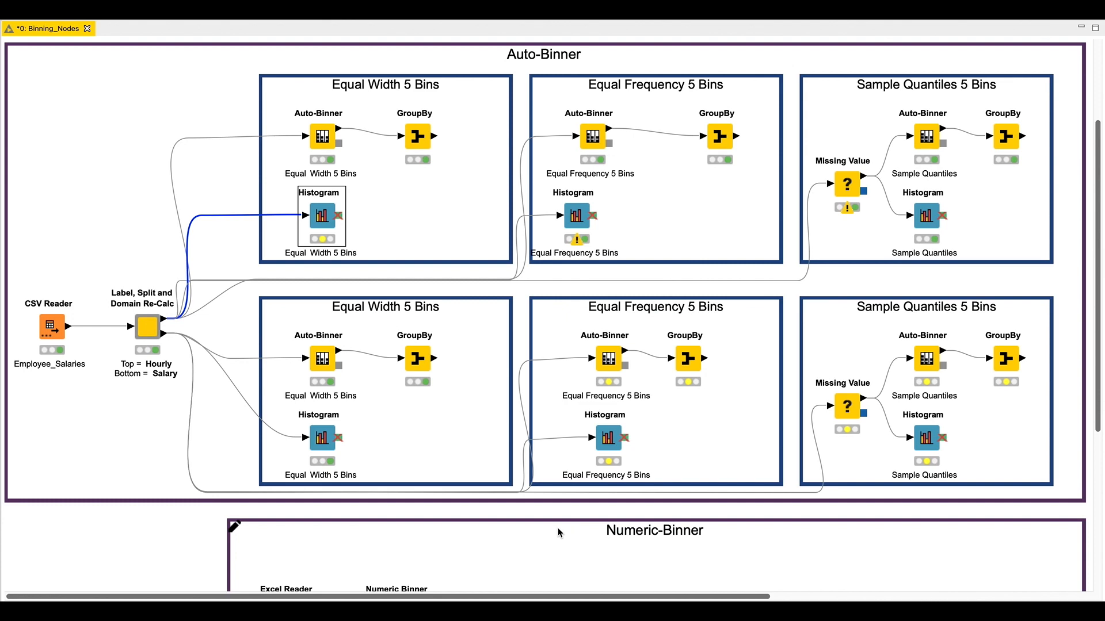
Execute the Hourly Equal Width 5 Bins Histogram, examine its bars in the interactive view, and close the view
right_click(321, 223)
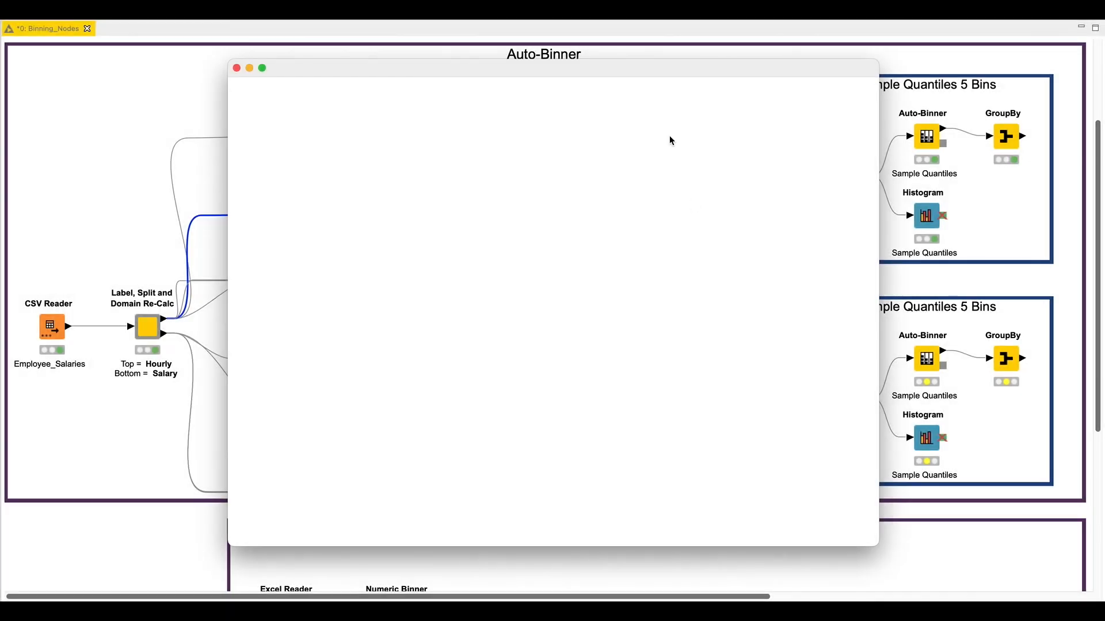
mouse_move(398, 419)
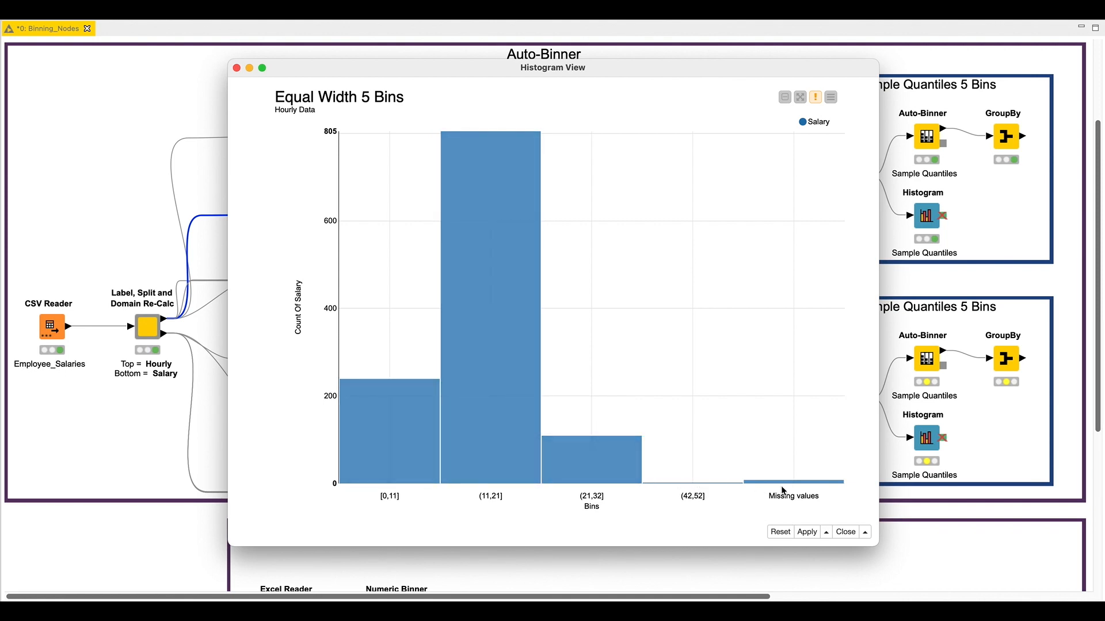
click(845, 532)
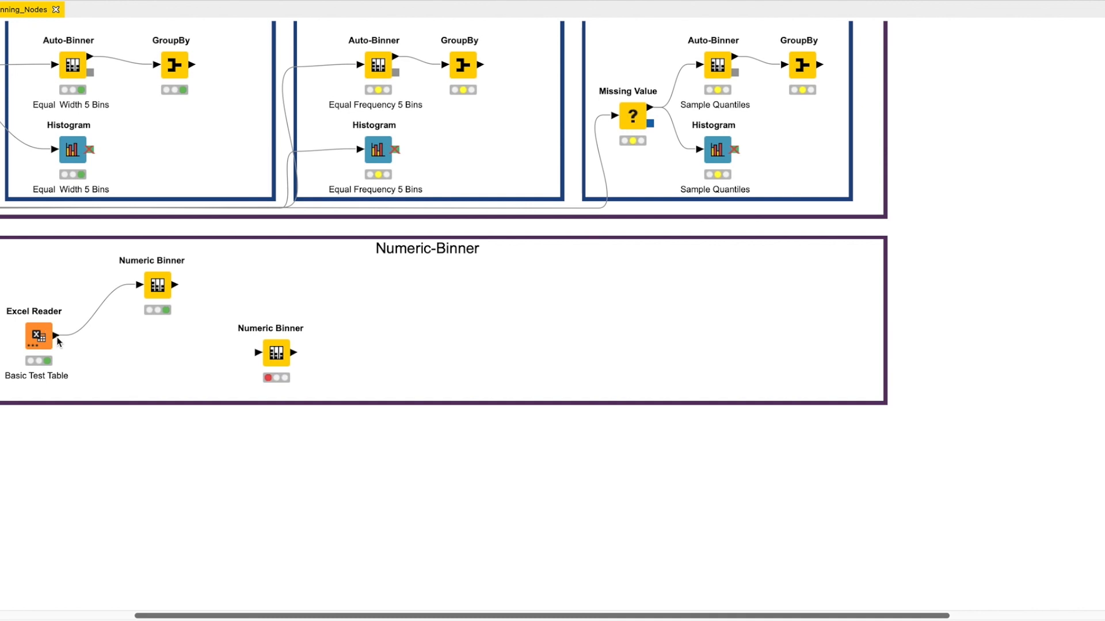
Connect the Excel Reader to the unconnected Numeric Binner, and view the Basic Test Table output of the reader
drag(57, 336, 248, 358)
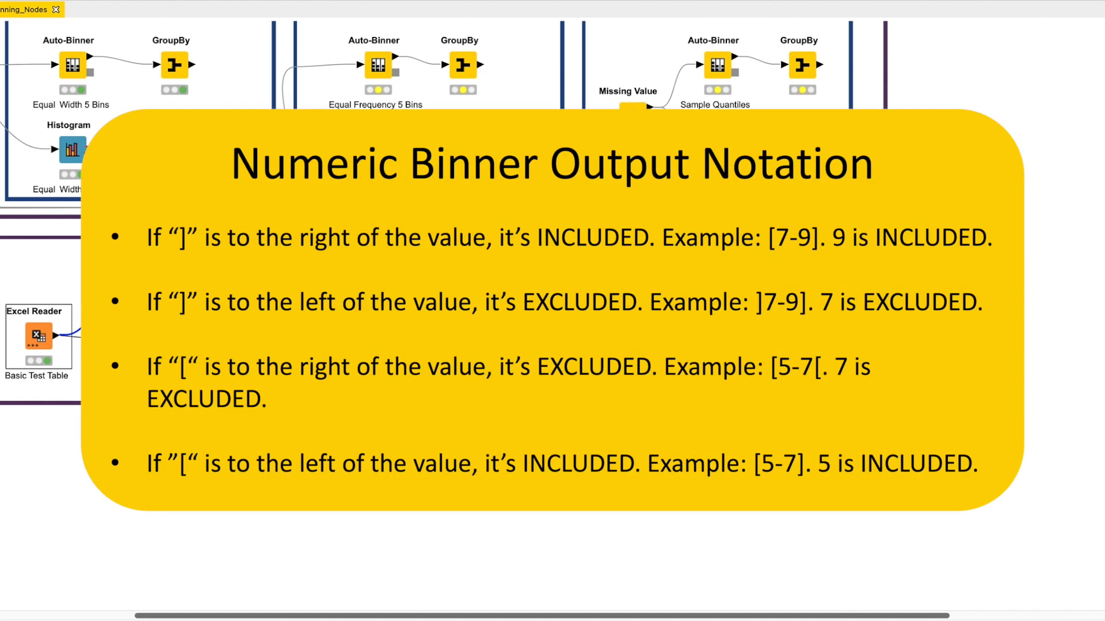
drag(247, 357, 250, 353)
right_click(31, 338)
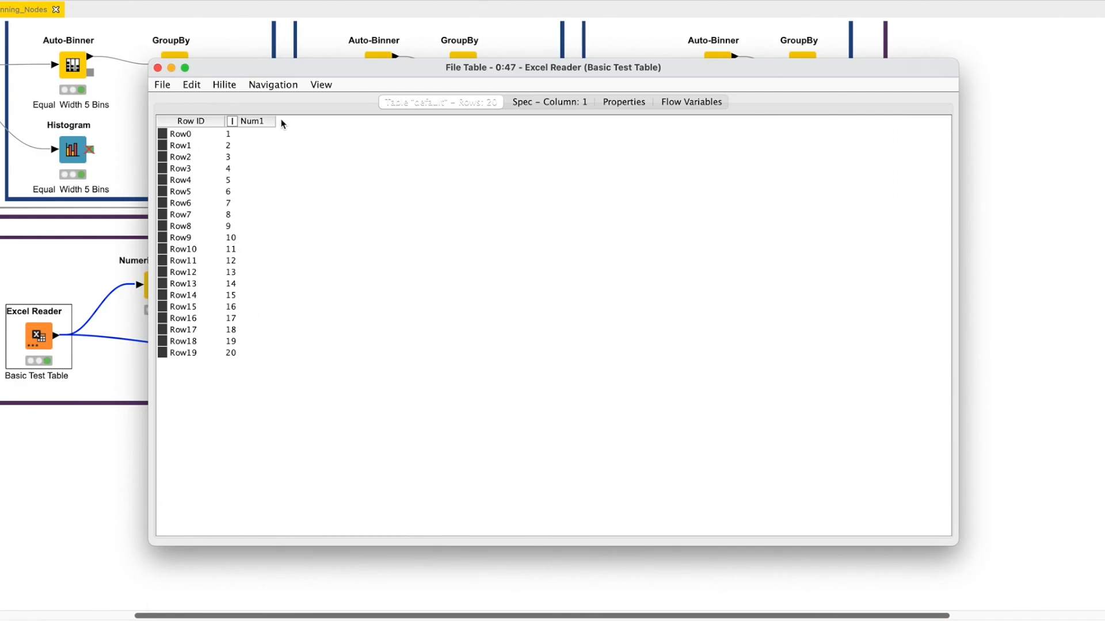
click(157, 67)
Open the settings of the newly connected Numeric Binner, add two bins for Num1, and compare their bracket notation at 0.0
click(271, 355)
double_click(271, 355)
click(406, 204)
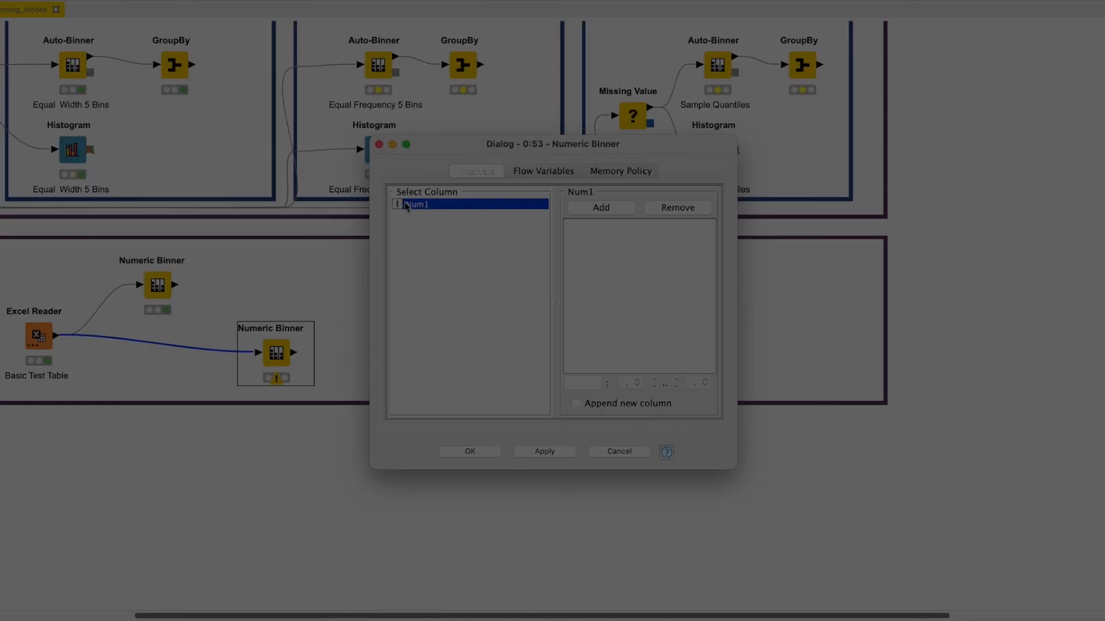
drag(786, 590, 1030, 566)
click(584, 130)
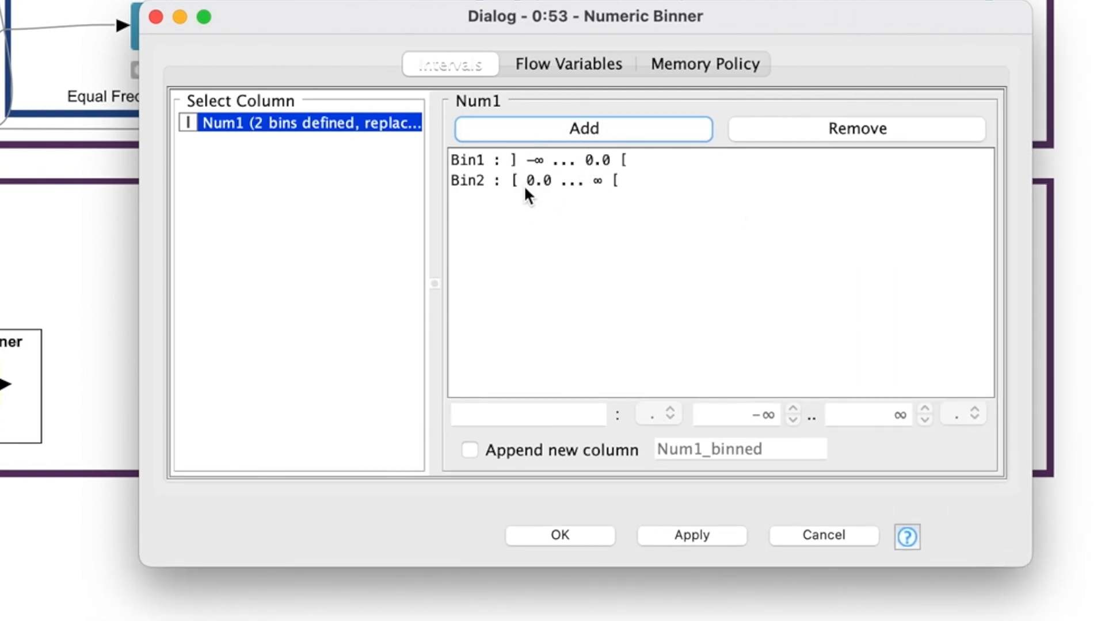
click(539, 183)
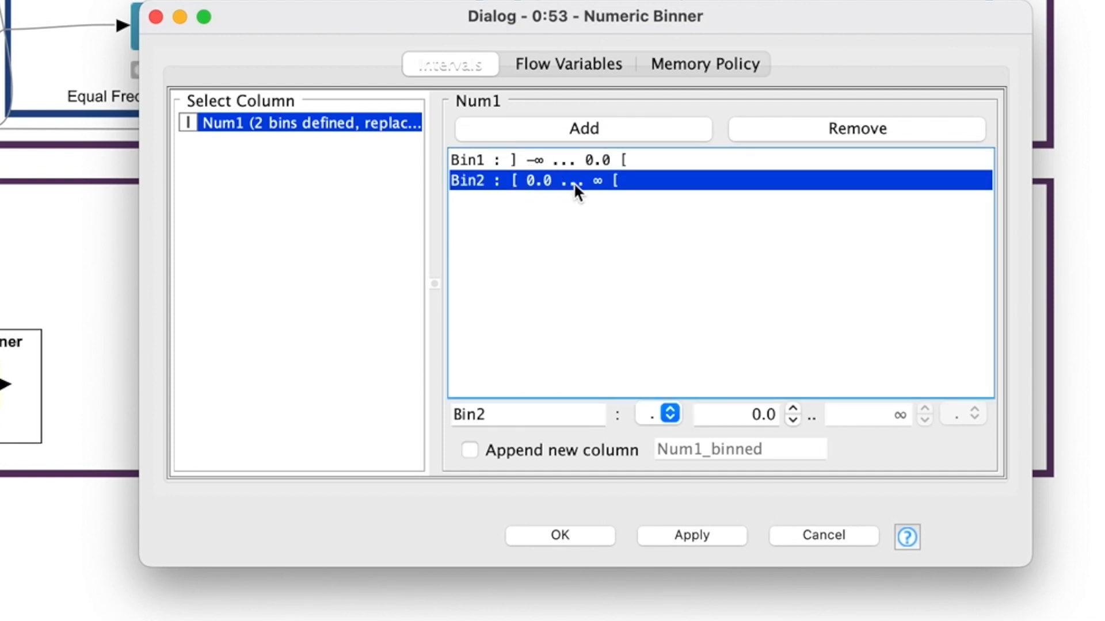
click(594, 163)
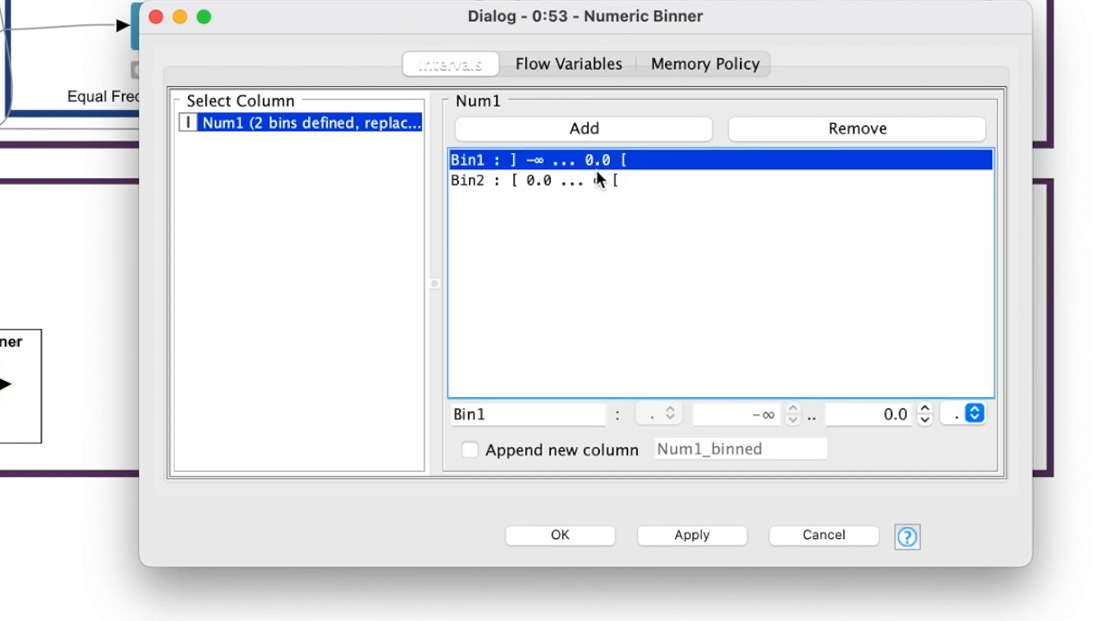
click(591, 180)
Add two more bins for Num1, setting Bin2's upper bound to 5 and Bin3's upper bound to 10
click(603, 126)
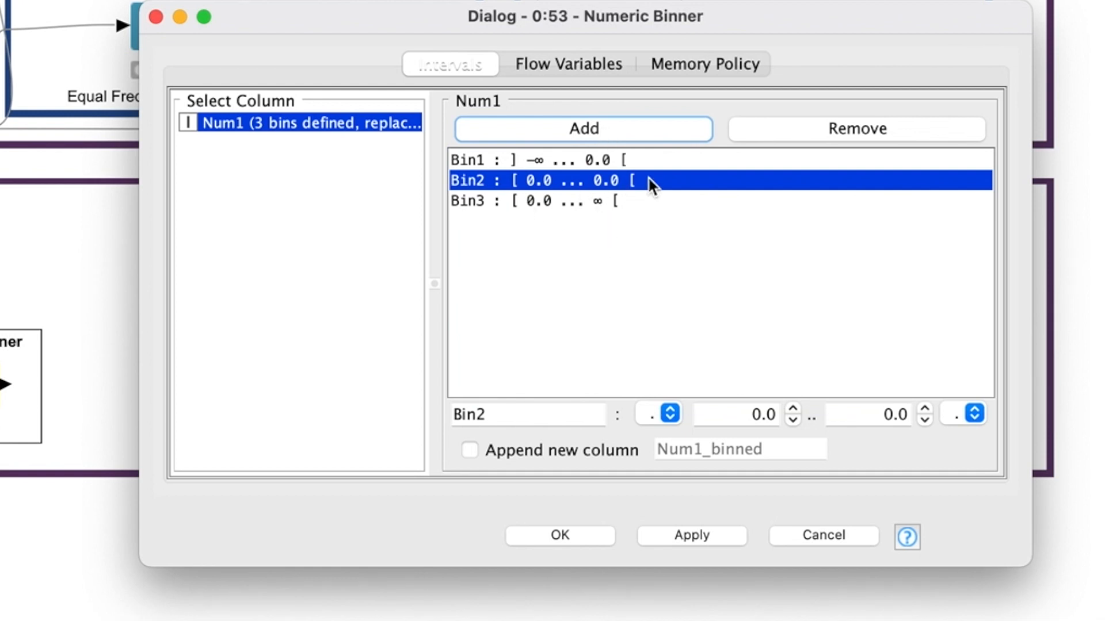
double_click(880, 412)
text(5)
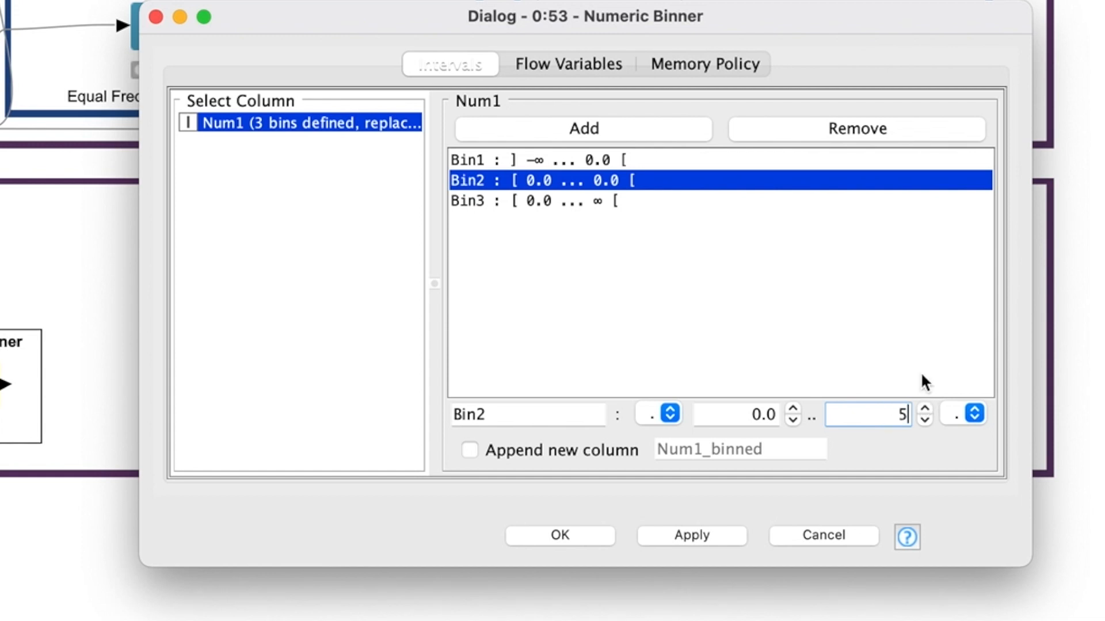
click(589, 199)
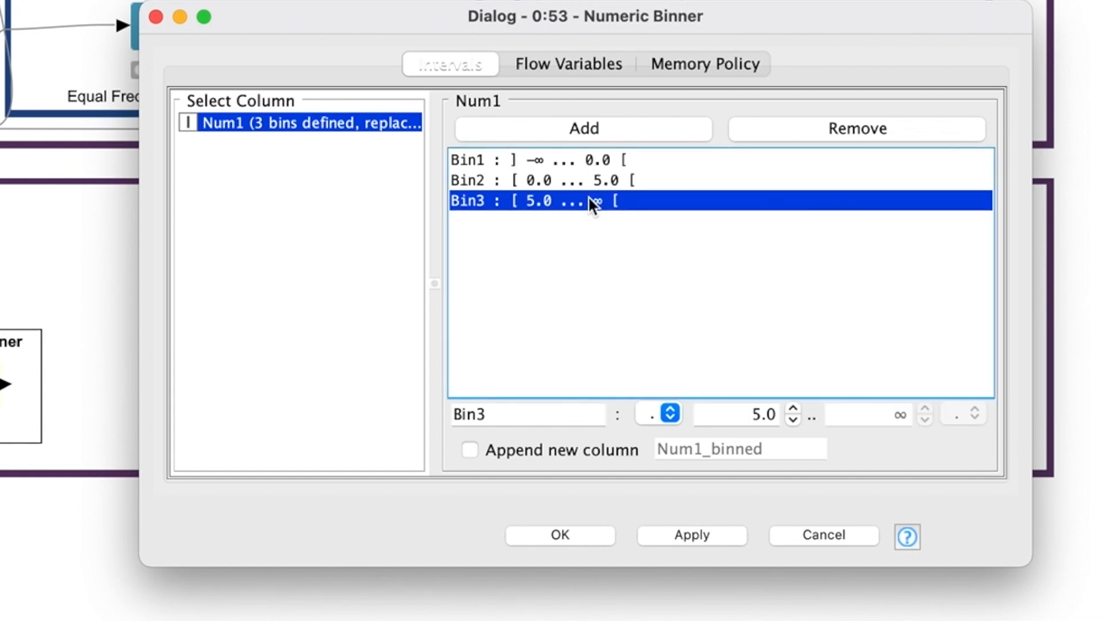
click(646, 136)
double_click(893, 417)
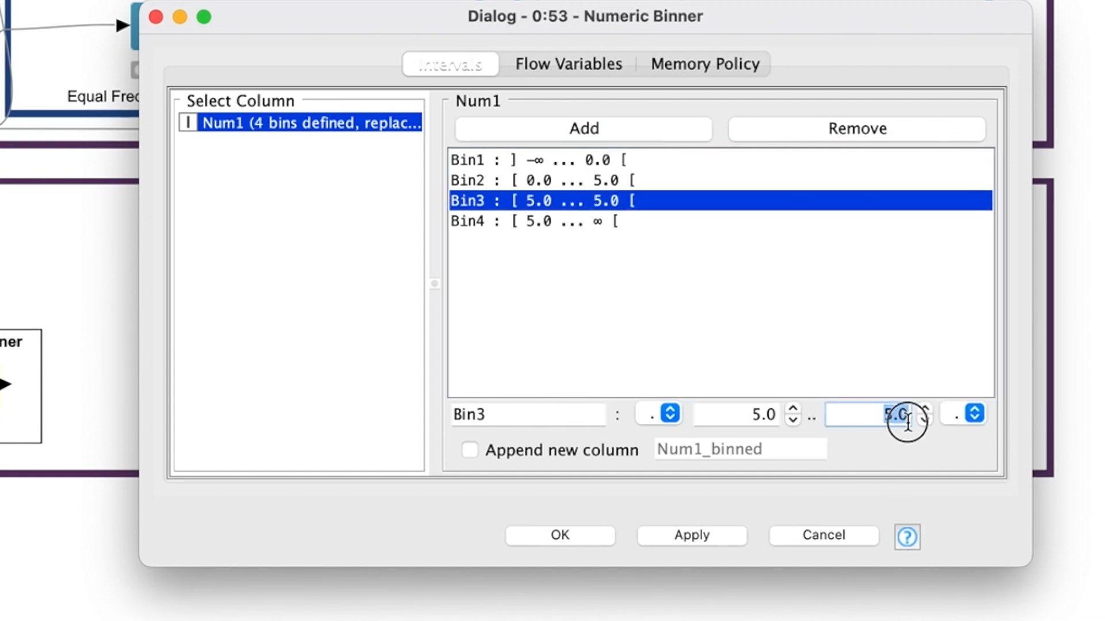
text(10)
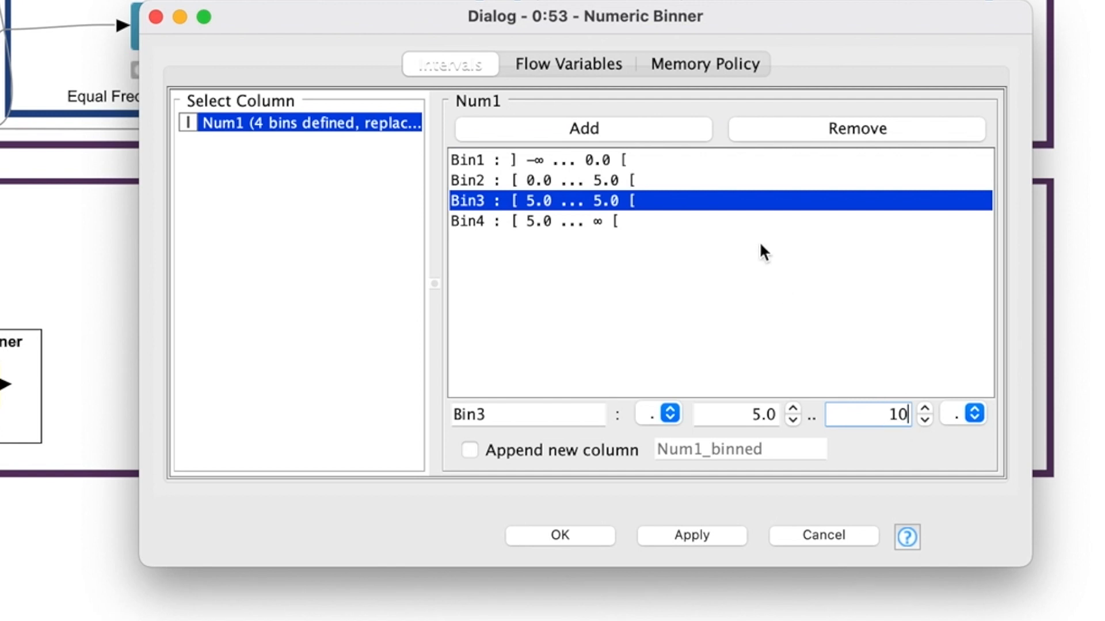
Add another bin after Bin3 with an upper bound of 15, review the bin brackets, and cancel the Numeric Binner settings
click(629, 130)
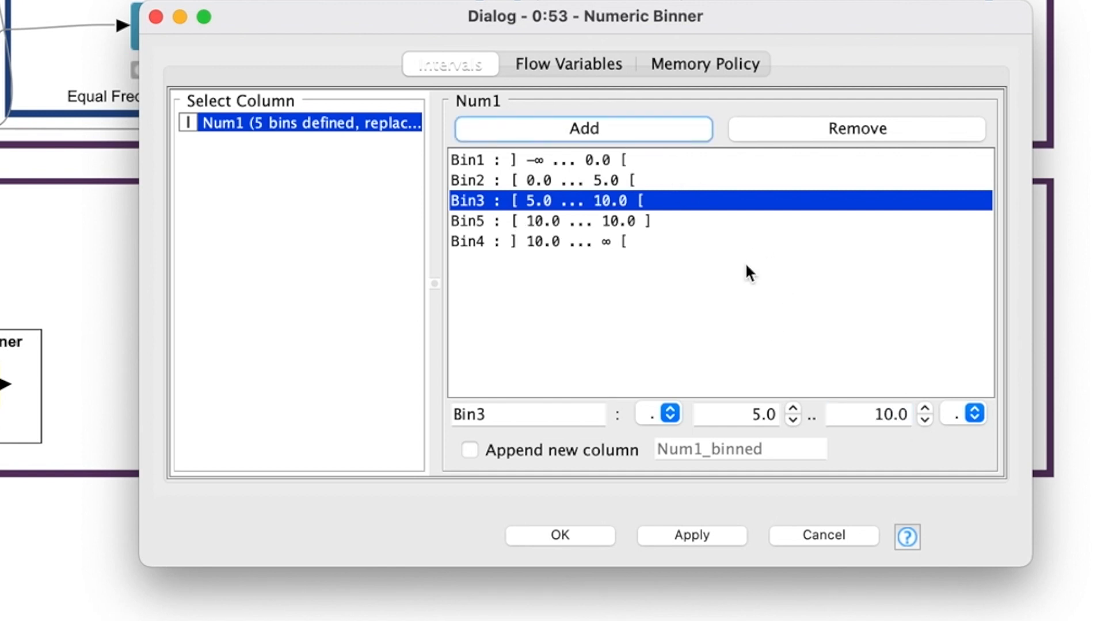
click(568, 225)
double_click(867, 424)
text(15)
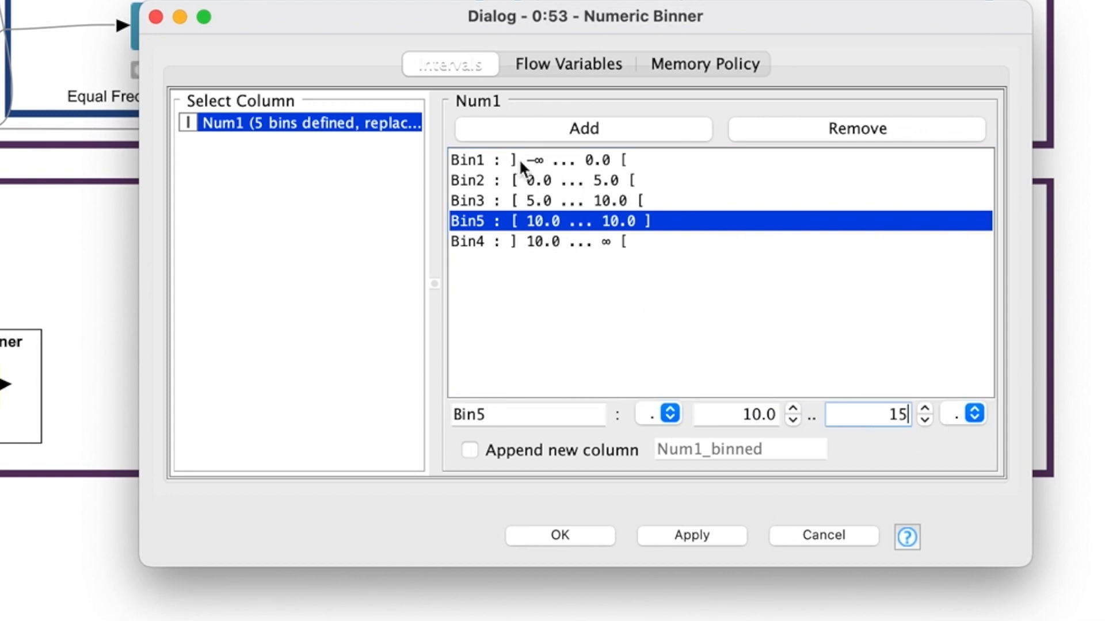
click(485, 159)
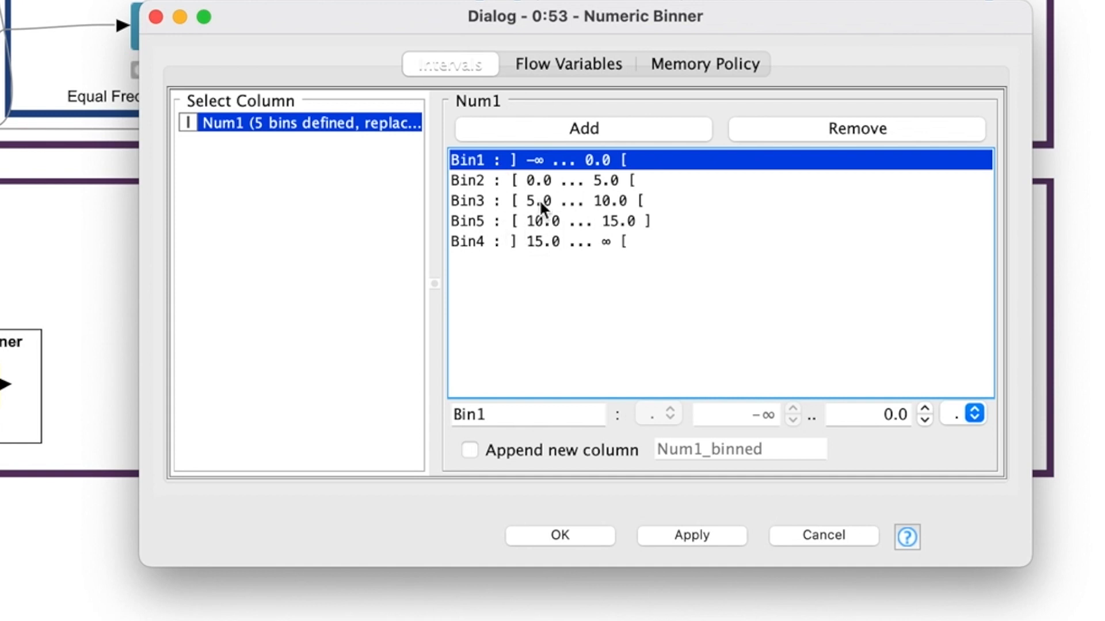
click(786, 536)
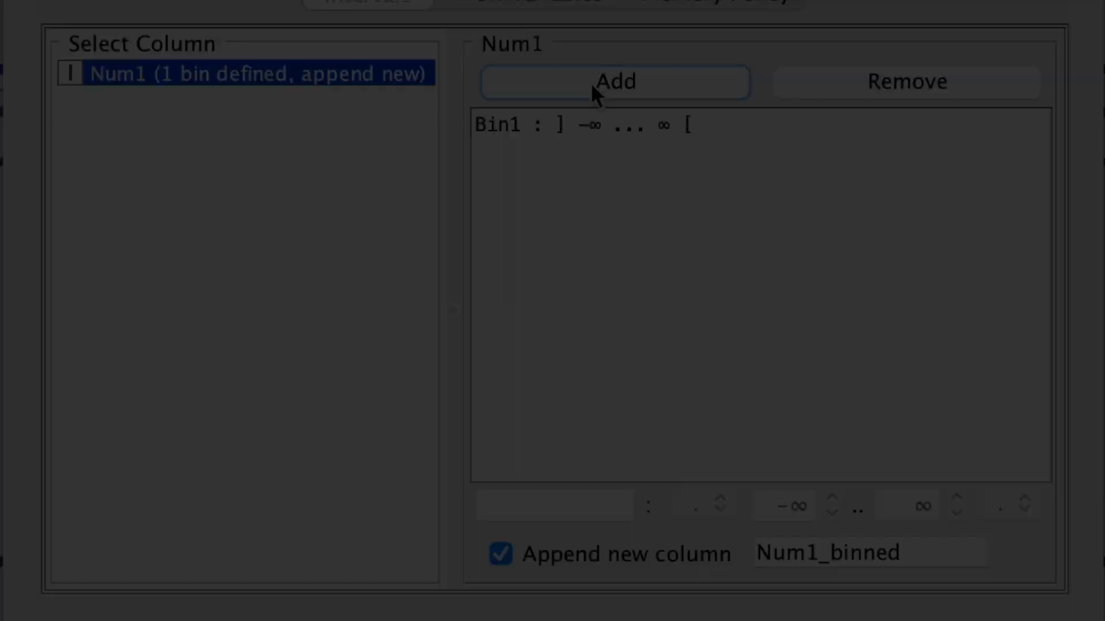
Split the single Num1 bin into two, set the first bin's upper bound to 5.0, and name it 1-5
click(590, 82)
click(556, 126)
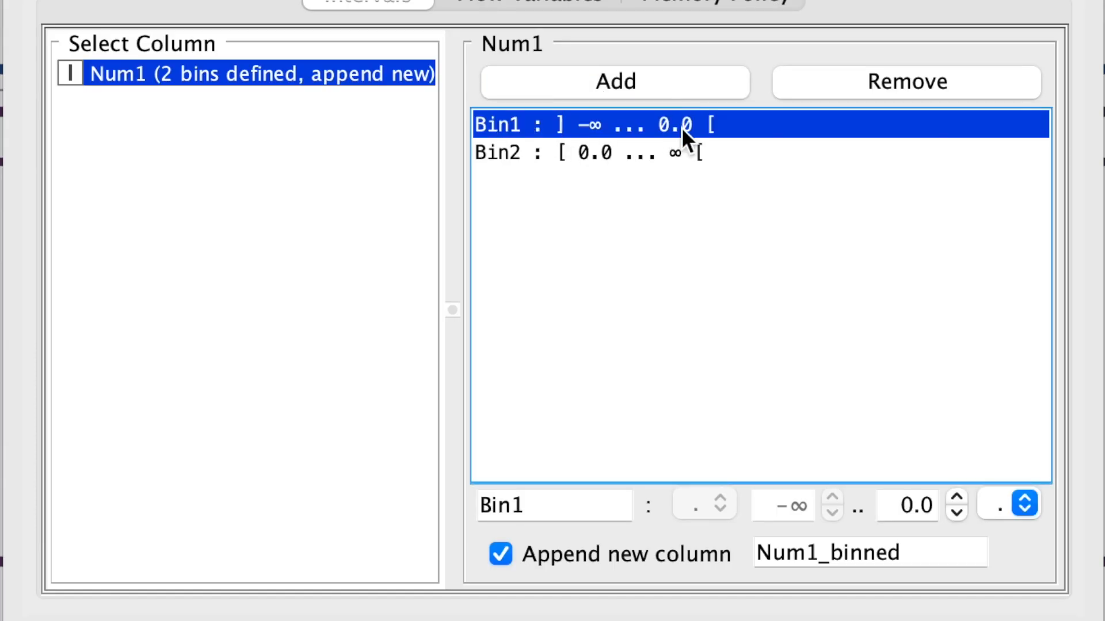
drag(886, 500, 986, 500)
text(5.0)
drag(525, 506, 430, 500)
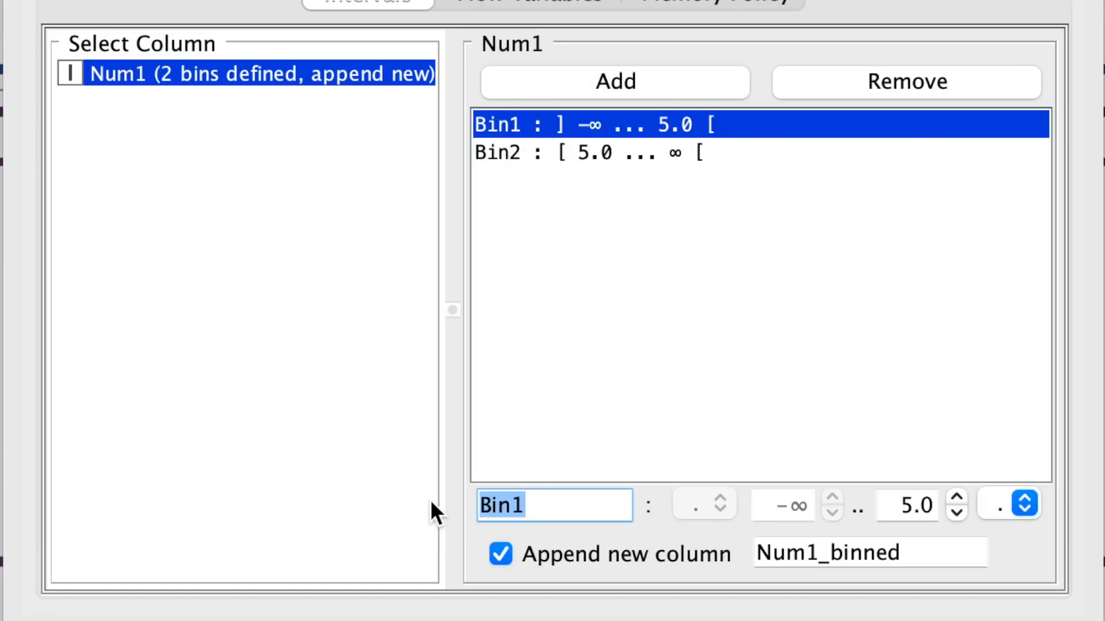
text(1-5)
Add a bin after 1-5, set its upper bound to 10, and name it 6-10
click(627, 81)
double_click(929, 500)
text(10)
drag(546, 506, 348, 499)
text(6-10)
Include the upper bound 5.0 in the 1-5 bin and the upper bound 10.0 in the 6-10 bin
click(678, 121)
click(1024, 507)
click(994, 469)
click(639, 154)
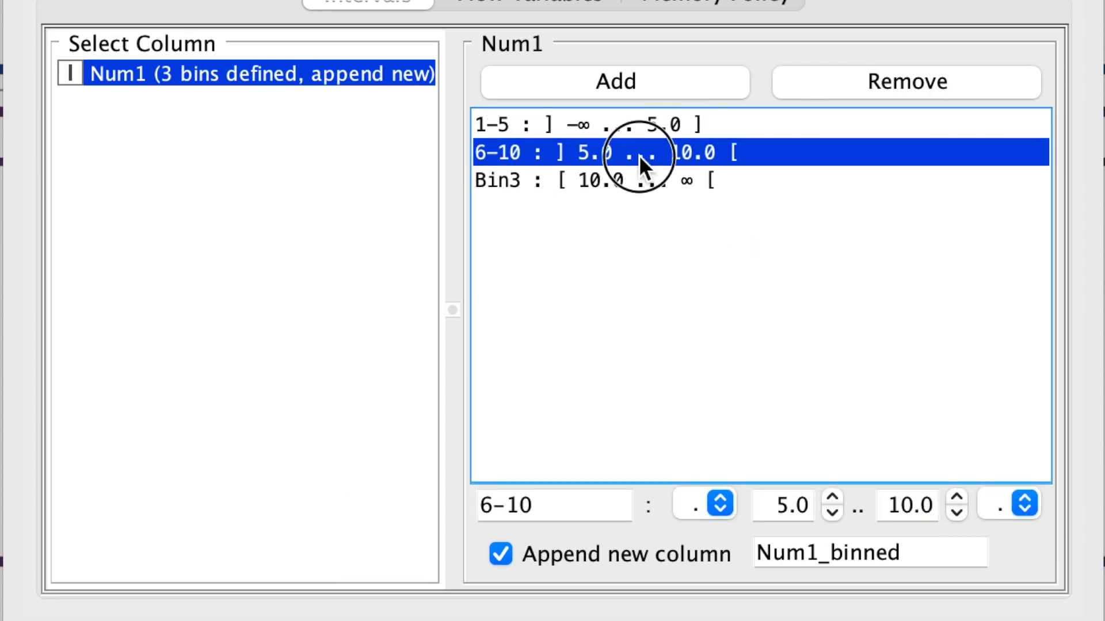
click(1012, 495)
Add a bin after 6-10, set its upper bound to 15, and name it 11-15
click(616, 82)
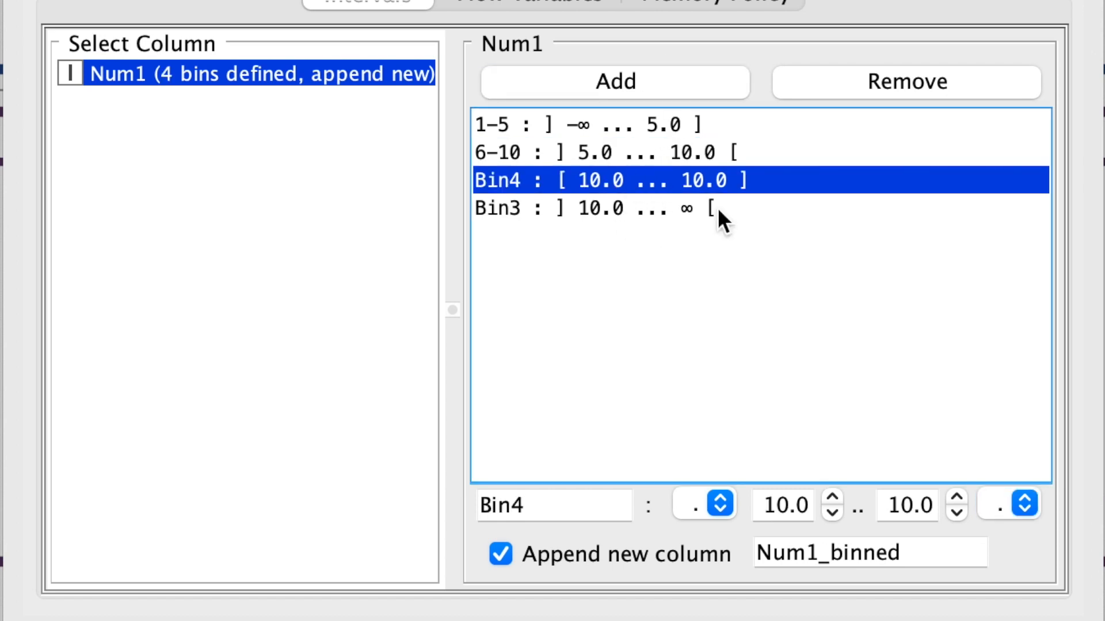
click(912, 504)
text(15)
click(402, 499)
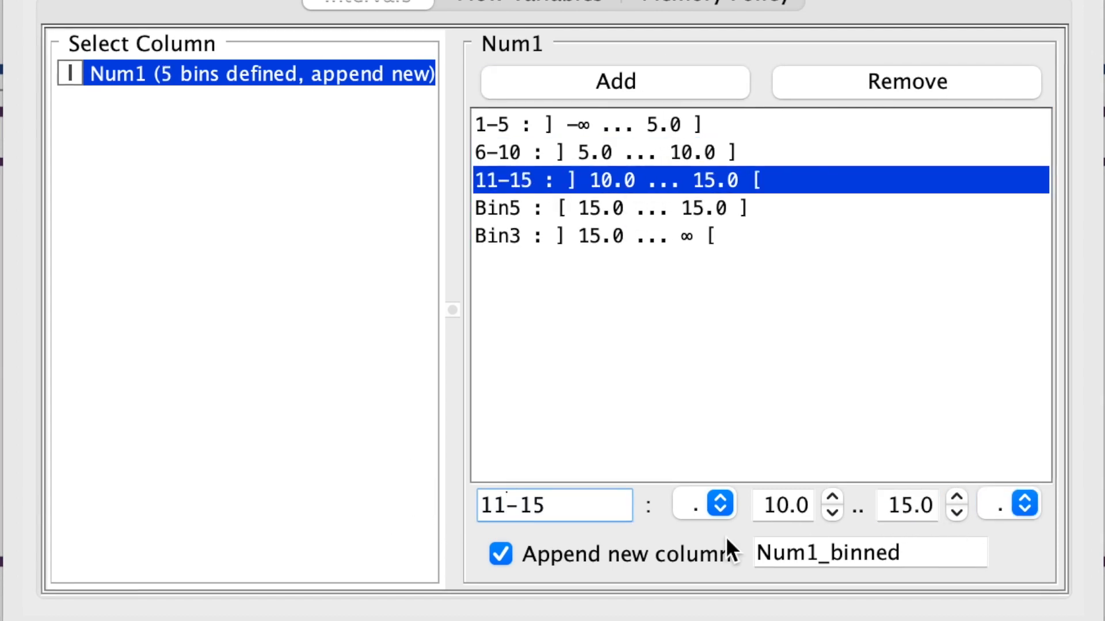
Name the bin following 11-15 as 16-20 and set its upper bound to 20
click(631, 207)
drag(543, 521, 426, 493)
text(16-20)
drag(880, 506, 940, 509)
text(20)
Exclude the lower bound 15.0 from the 16-20 bin and name the open-ended last bin 21+
click(676, 176)
click(676, 206)
click(716, 510)
click(704, 547)
click(596, 231)
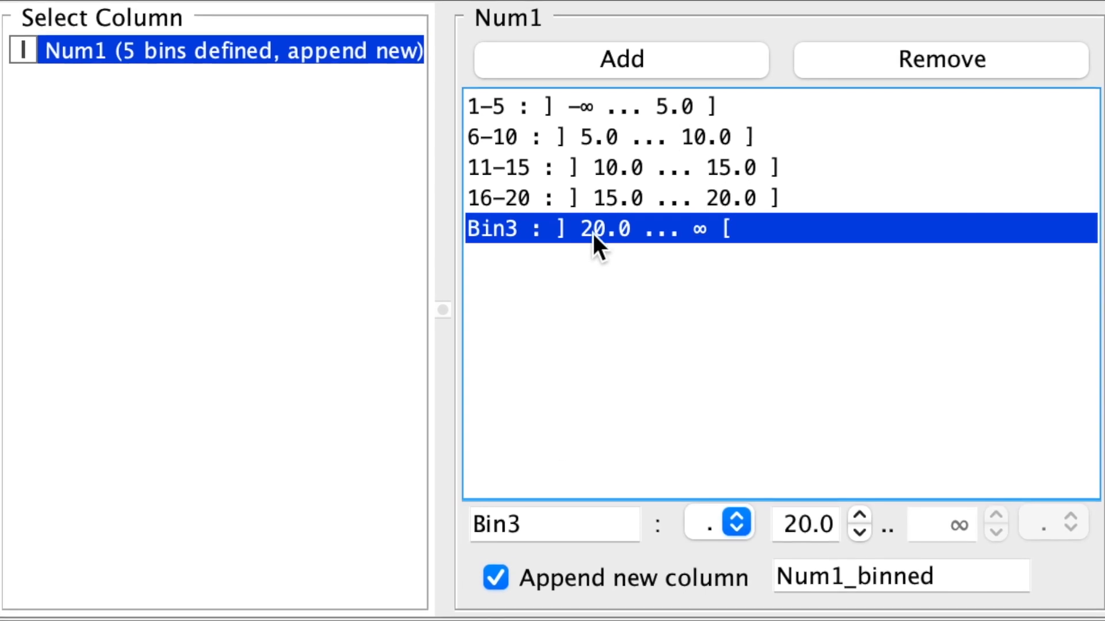
drag(547, 523, 396, 523)
text(21+)
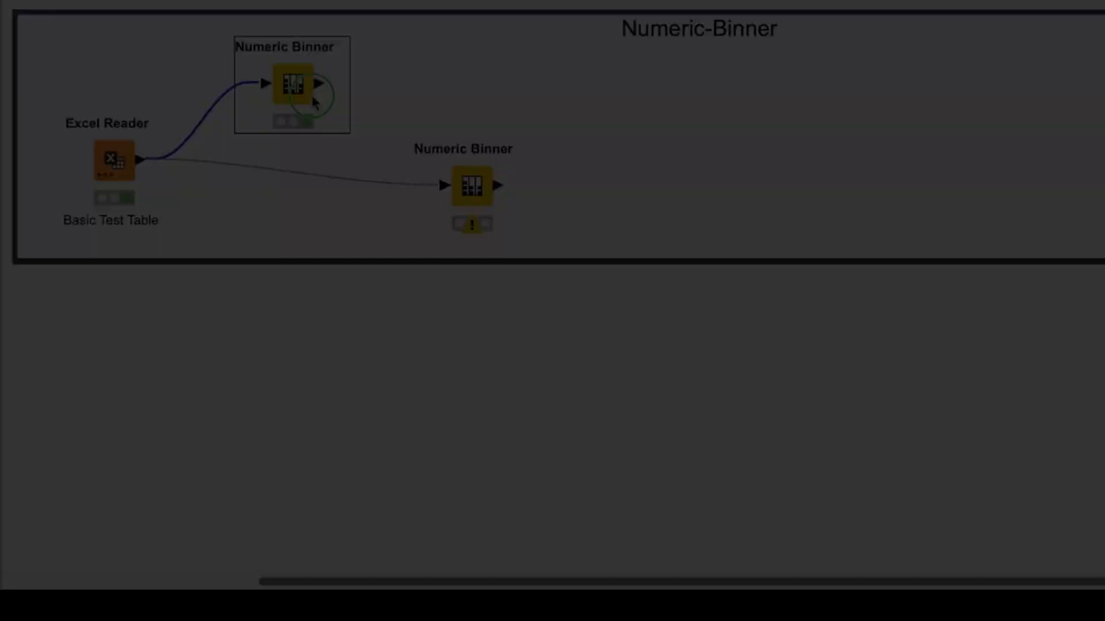
Open the binned data of the upper Numeric Binner and check each group of rows against its Num1_binned label
right_click(314, 103)
click(364, 582)
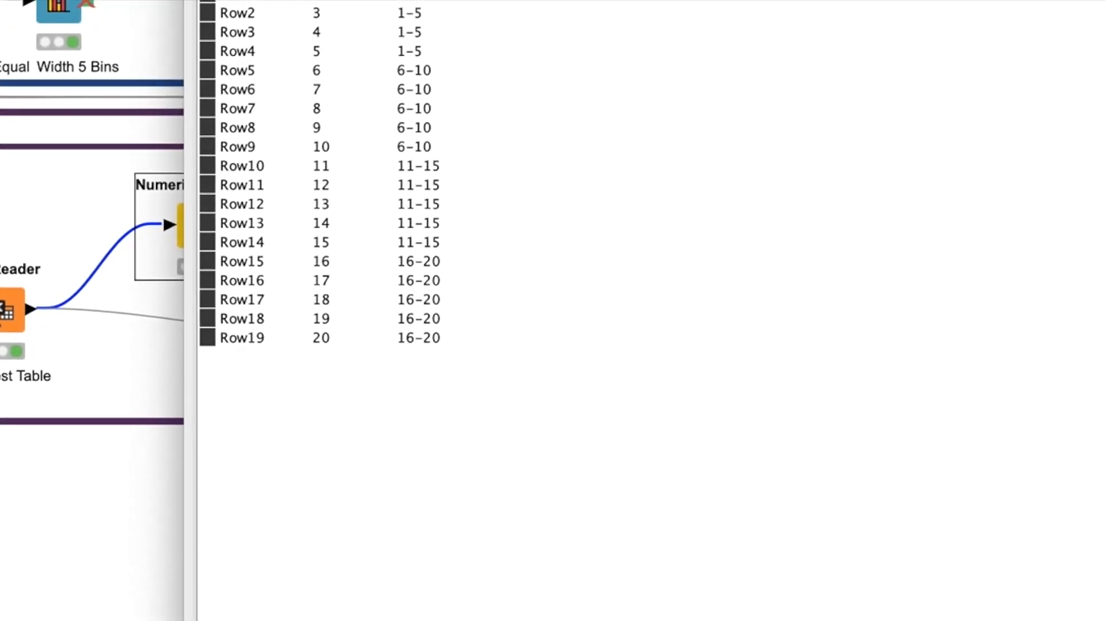
drag(420, 2, 403, 102)
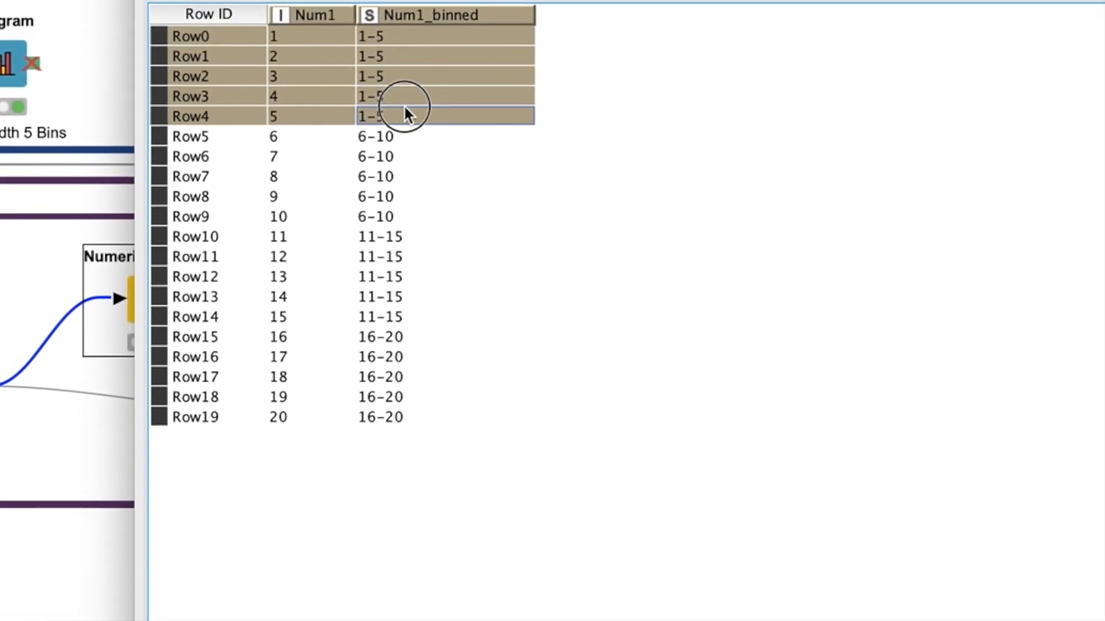
drag(374, 136, 397, 215)
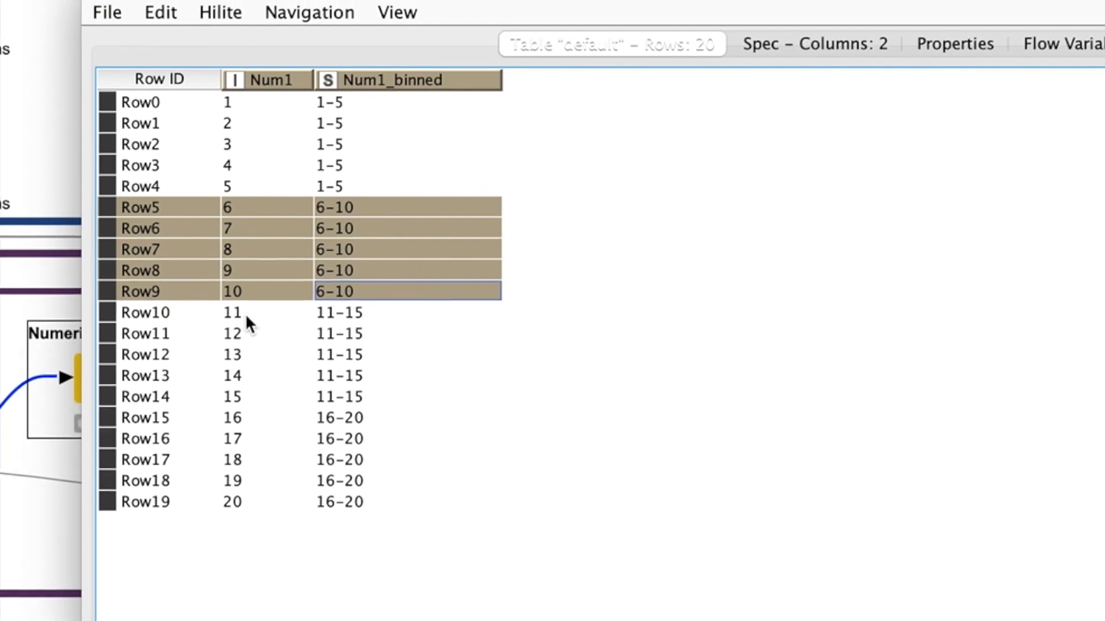
drag(245, 313, 382, 562)
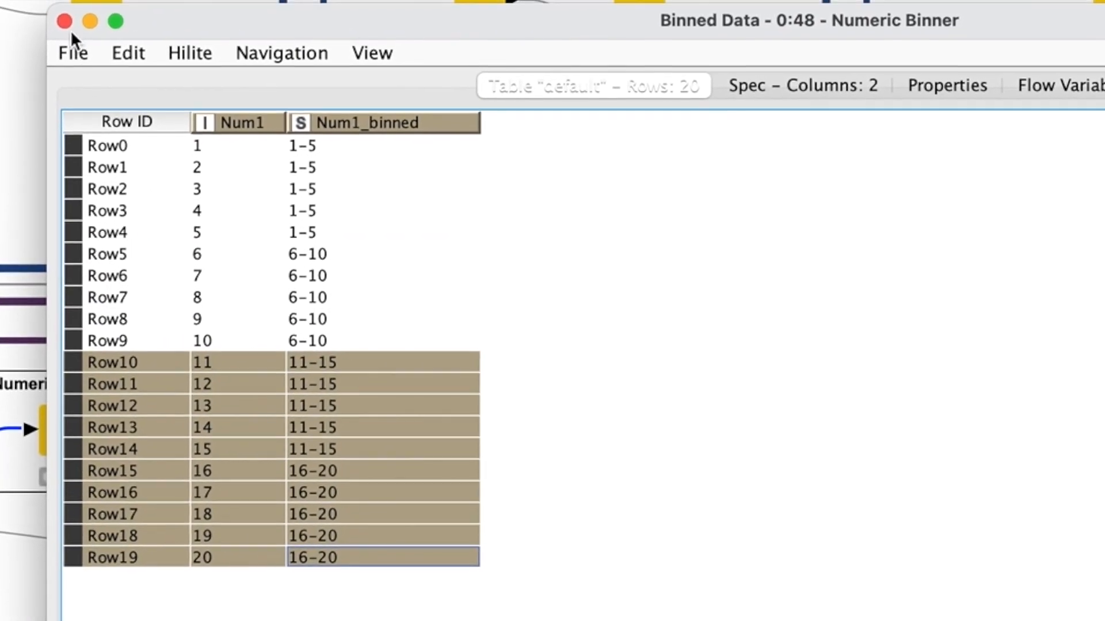